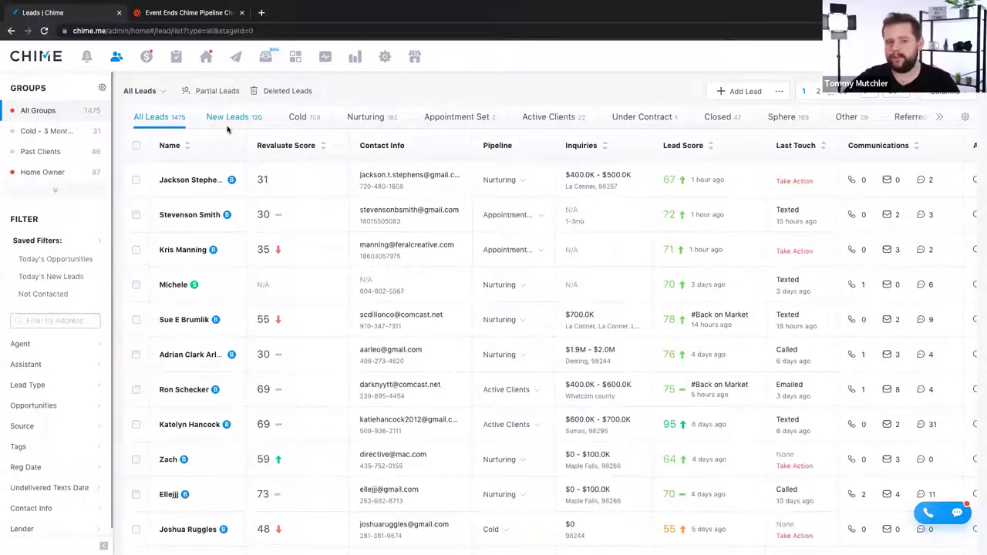
- Compare the leads in the Appointment Set and Nurturing pipeline stages, ending on Appointment Set
click(480, 118)
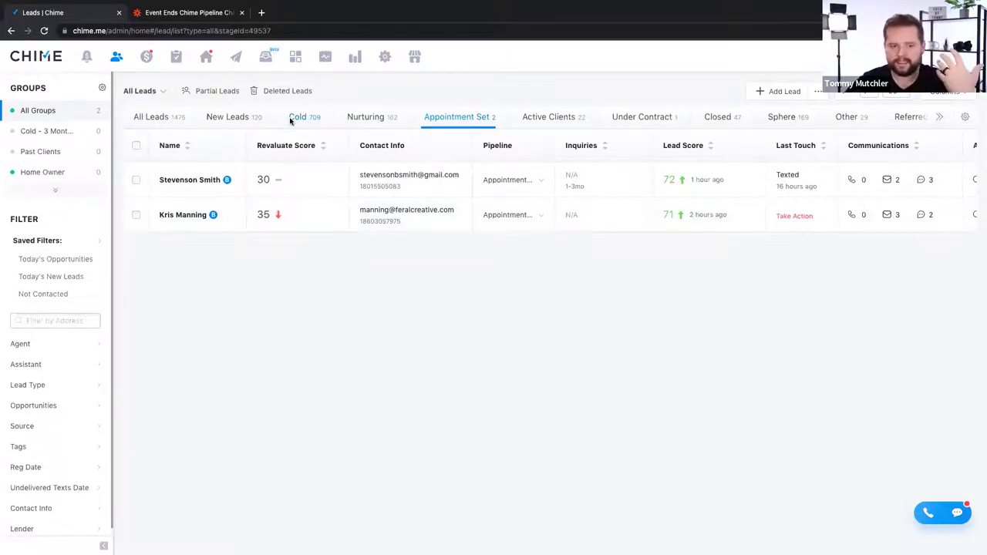
click(374, 120)
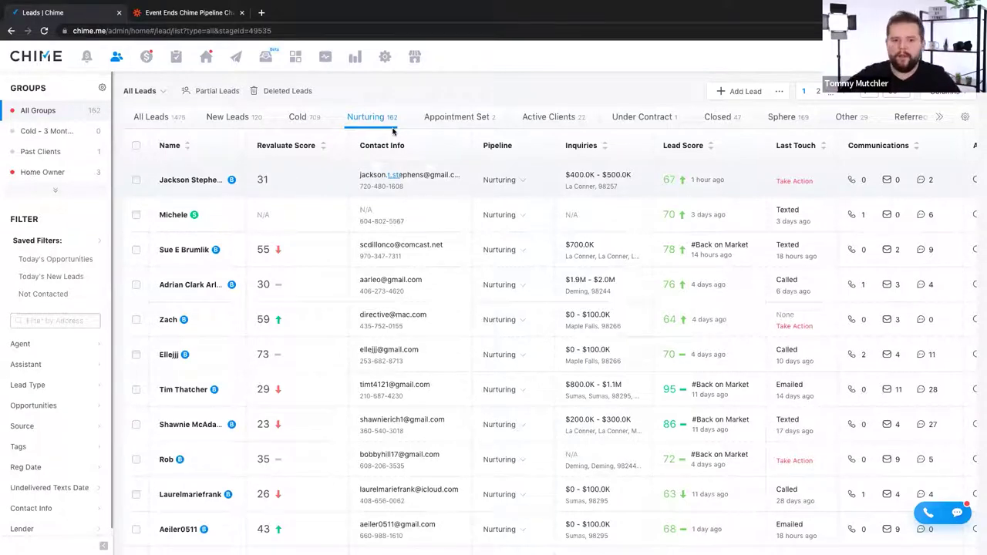
click(451, 120)
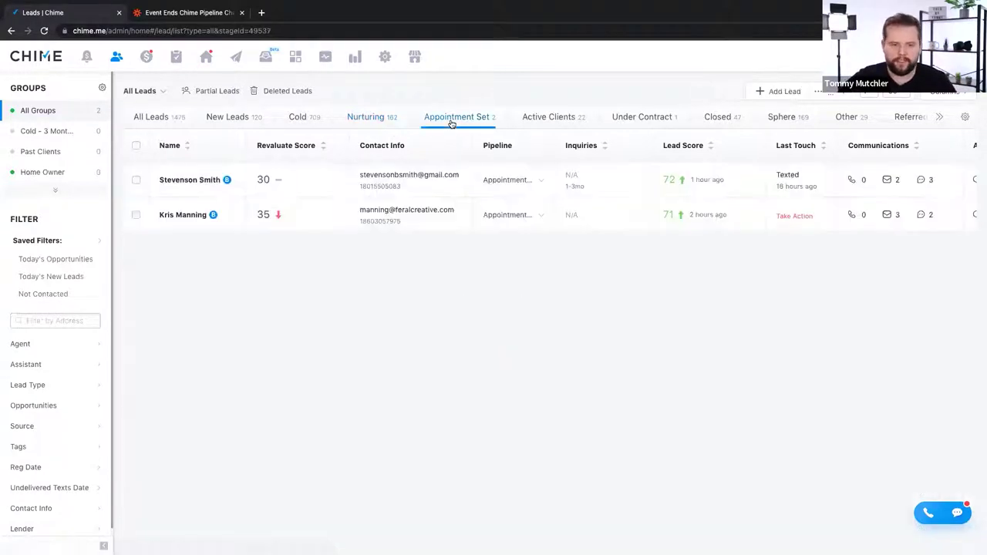
- Open the second lead in the Appointment Set stage and review its activity history and applied smart plans
click(188, 215)
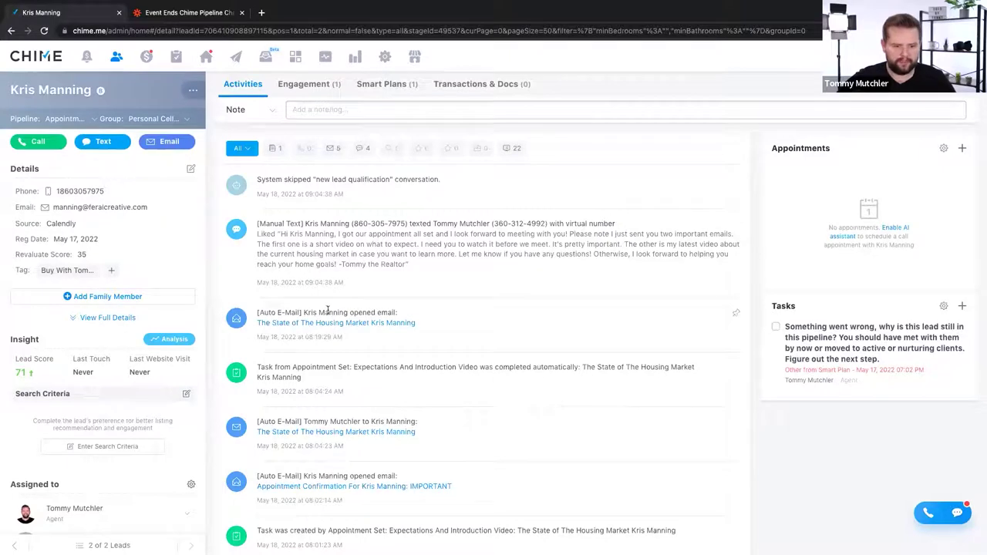
scroll(425, 322, down, 1)
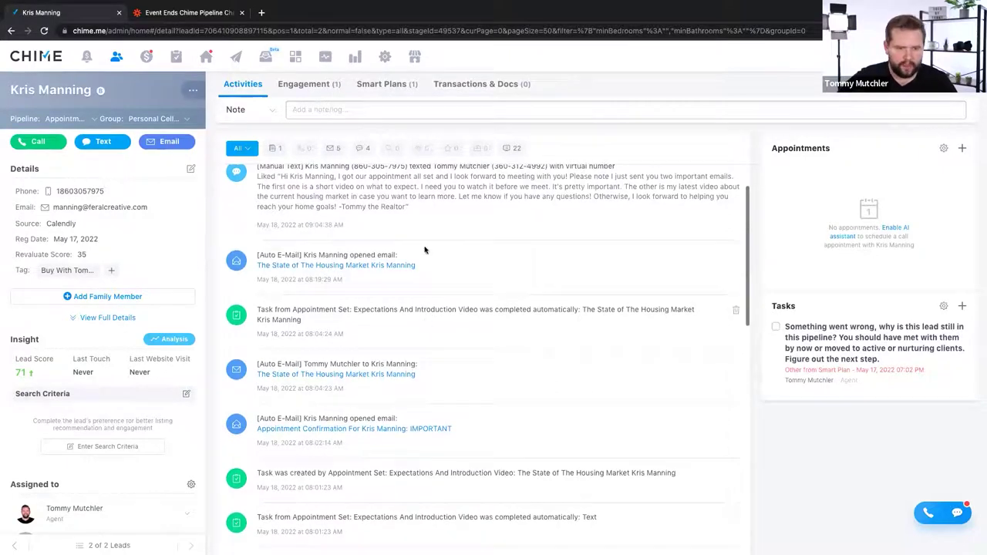
click(389, 84)
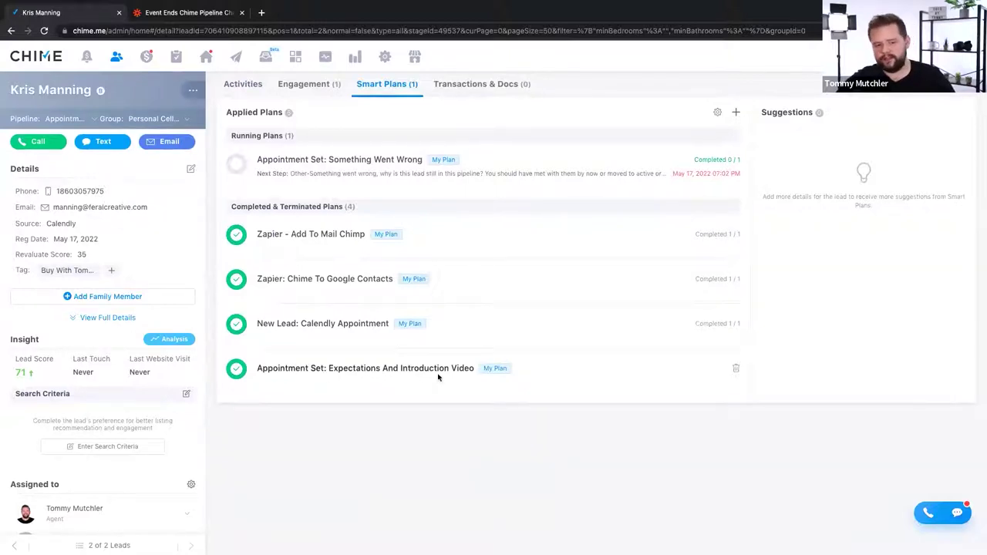
- Go back to the lead's activity history, read the sent Appointment Confirmation email with its video, and close it
click(242, 93)
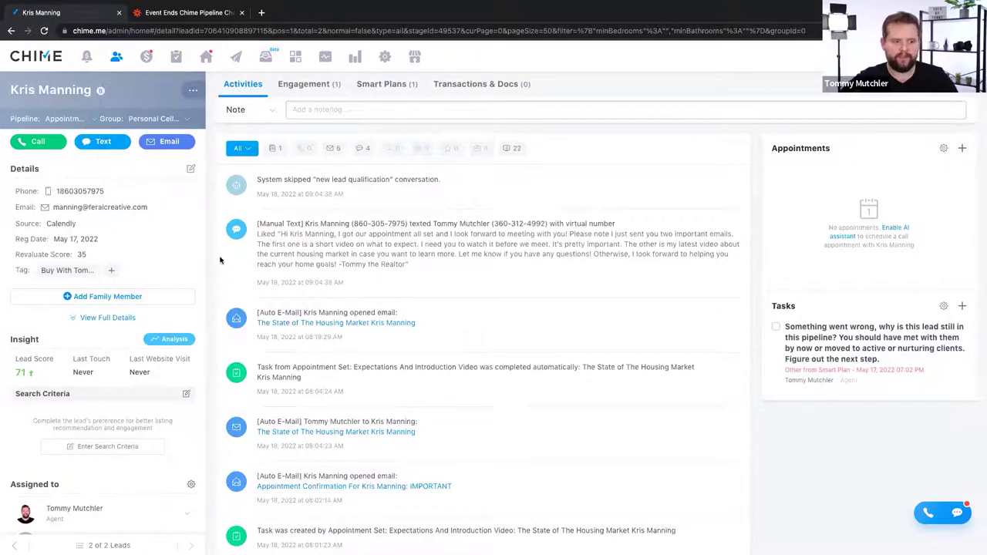
scroll(418, 364, down, 1)
scroll(417, 364, down, 5)
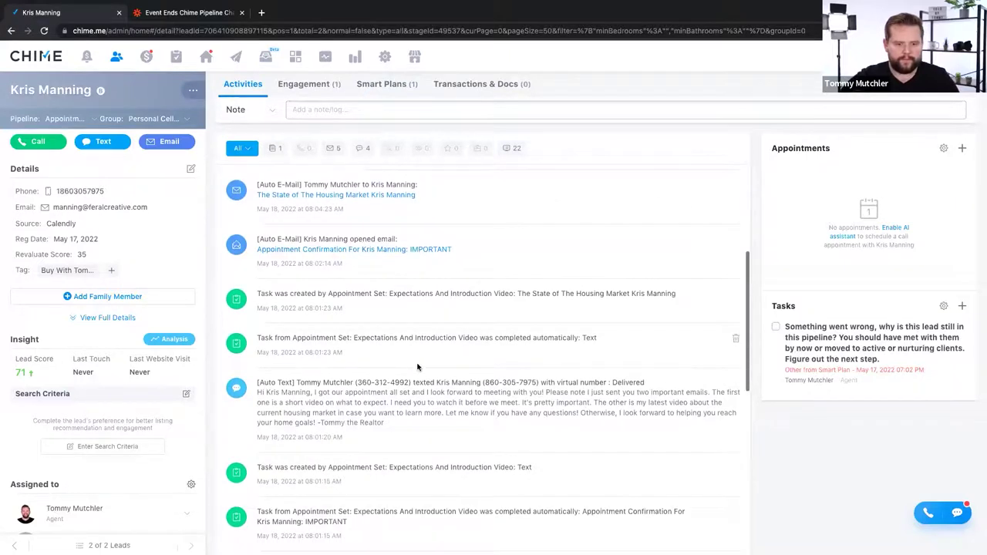
click(344, 253)
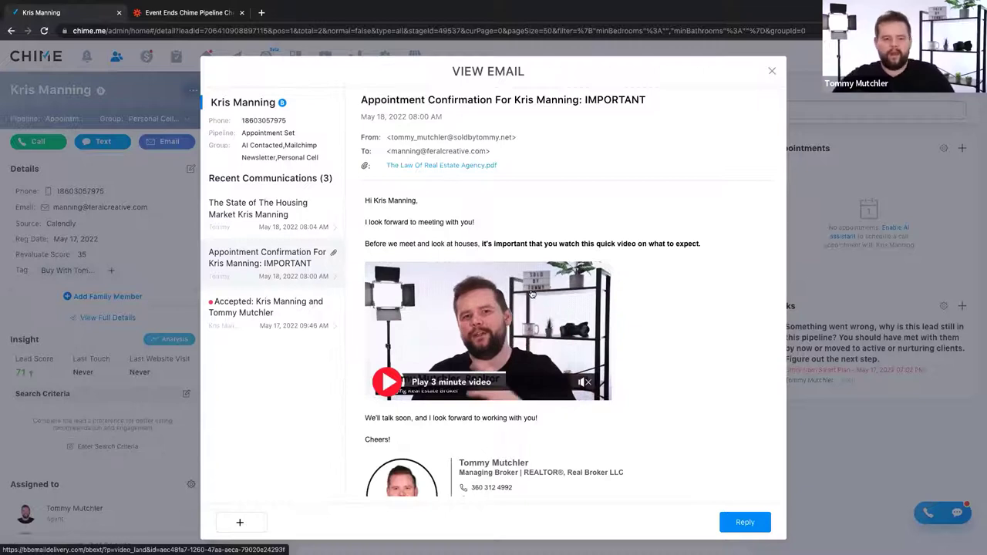
scroll(543, 298, down, 1)
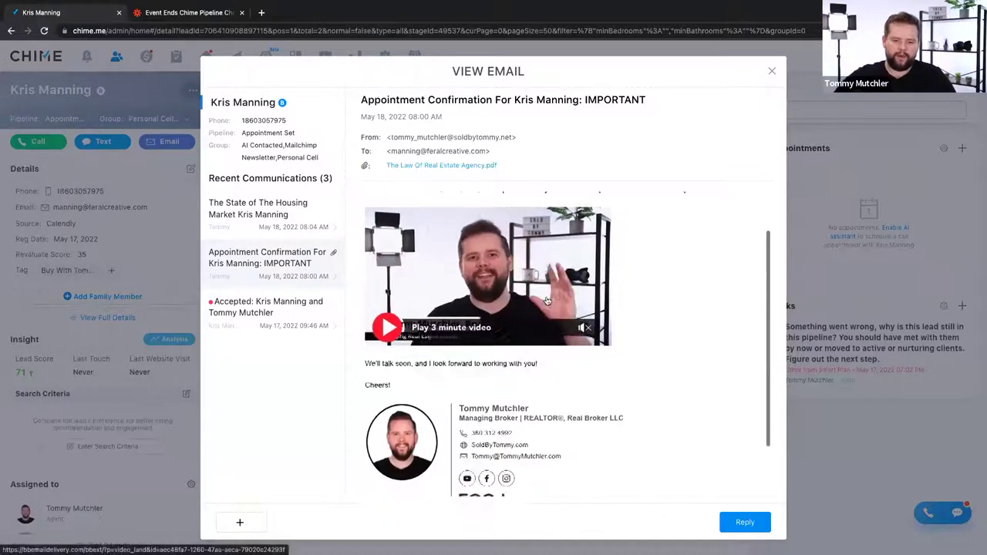
scroll(494, 254, up, 1)
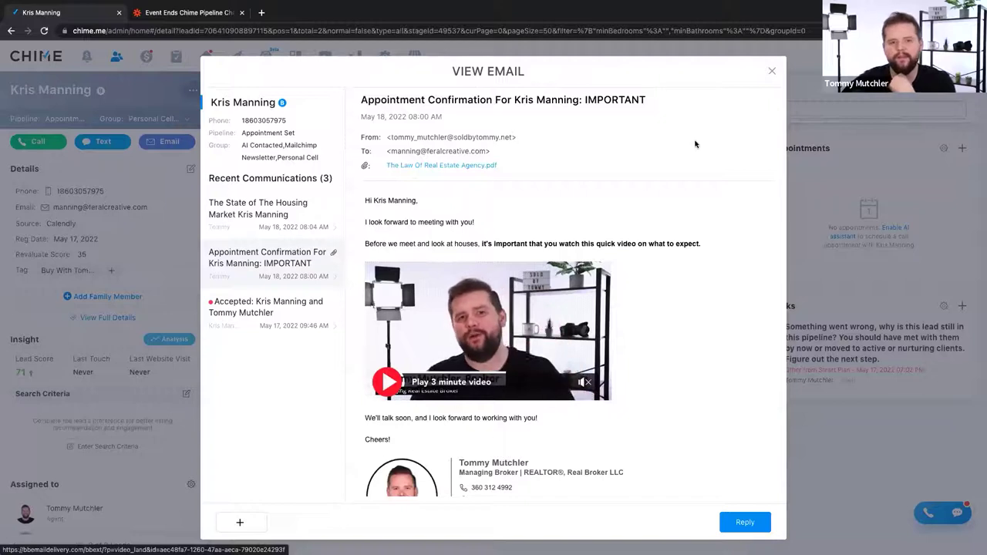
click(769, 74)
scroll(401, 337, down, 2)
scroll(416, 316, up, 2)
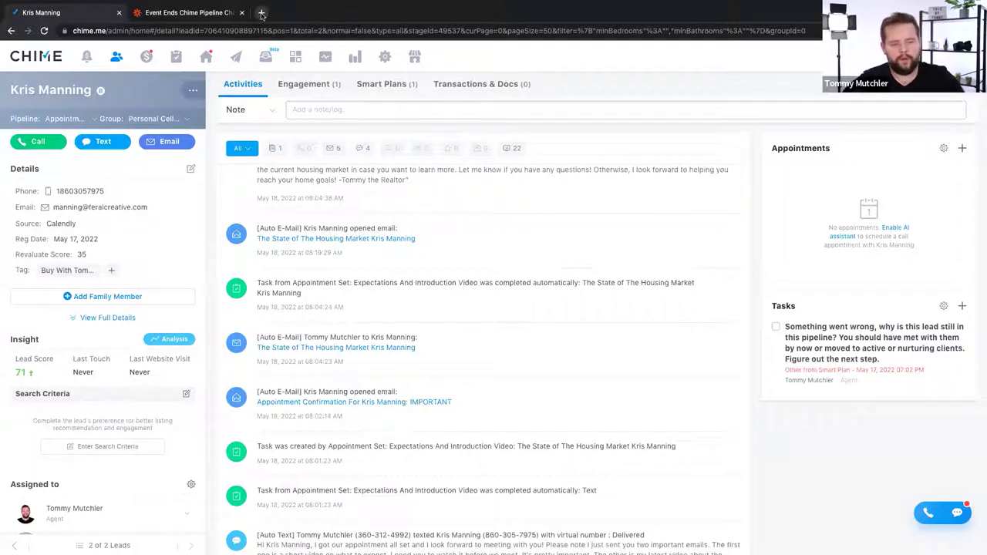
- Open YouTube in a new browser tab
click(261, 13)
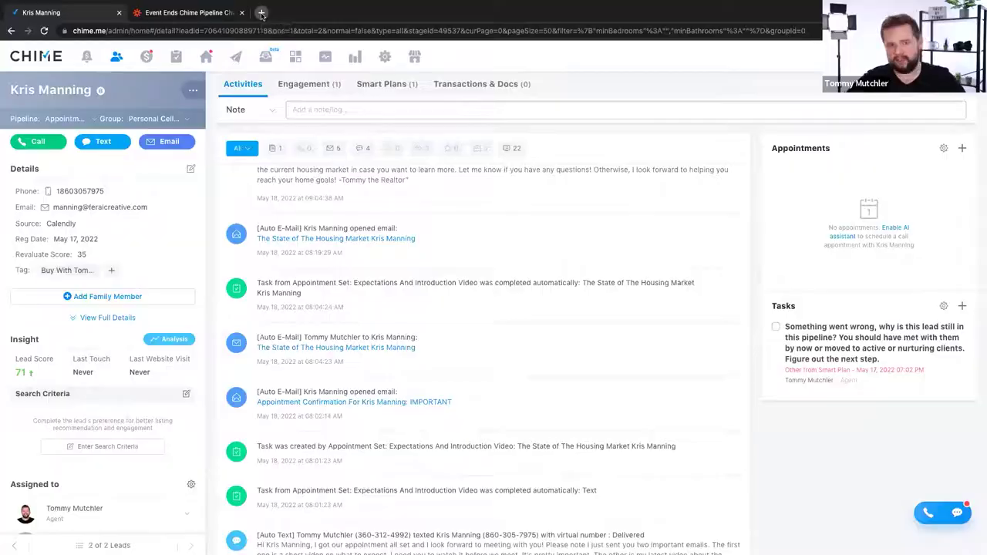
text(you)
key(Return)
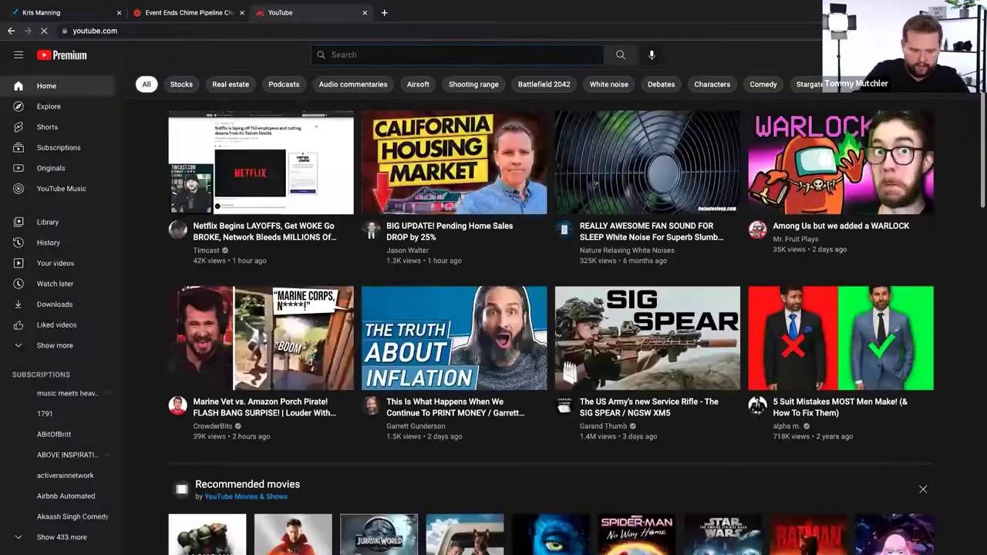
- Search YouTube for "living in bellingham" and dismiss the mini player
click(415, 50)
text(libi)
key(BackSpace)
key(BackSpace)
text(ving)
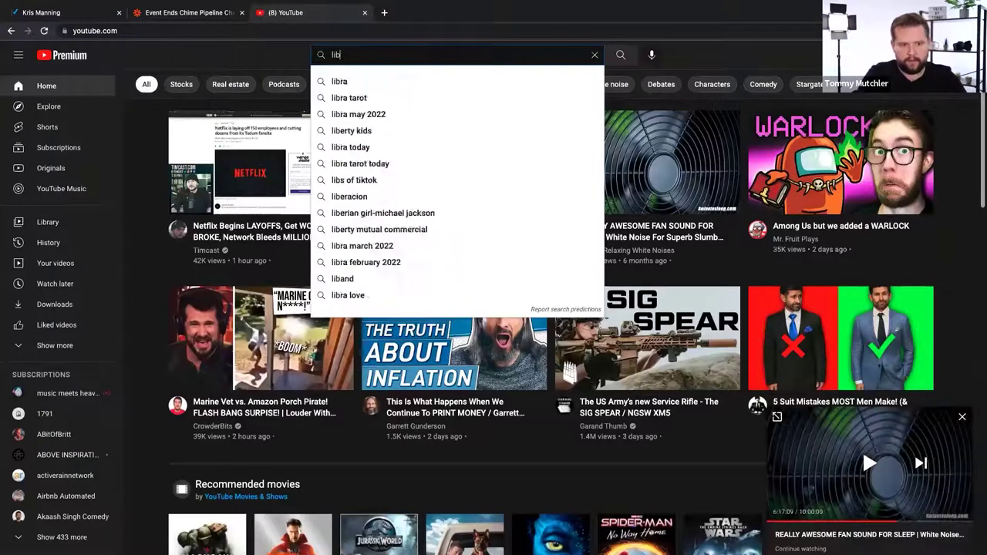
key(Down)
key(Return)
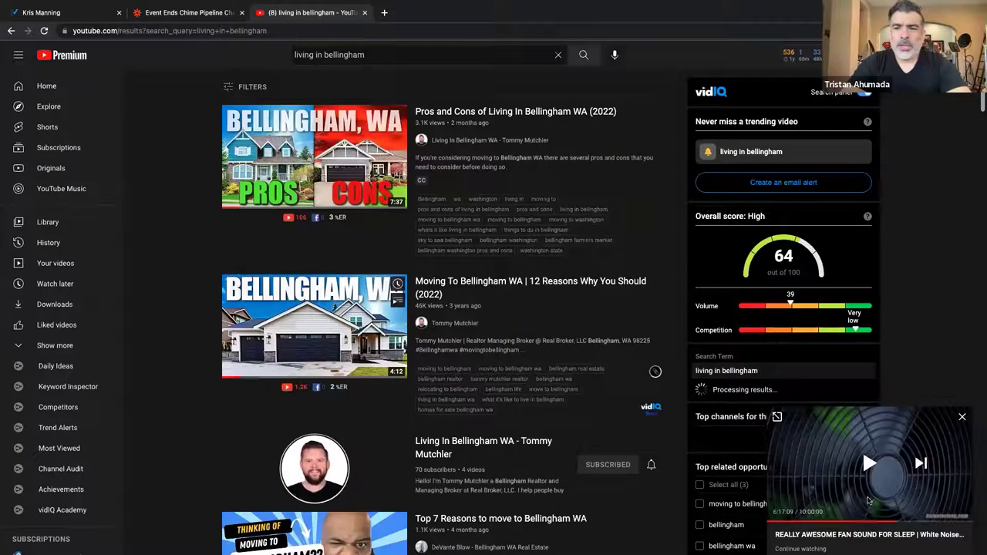
click(961, 418)
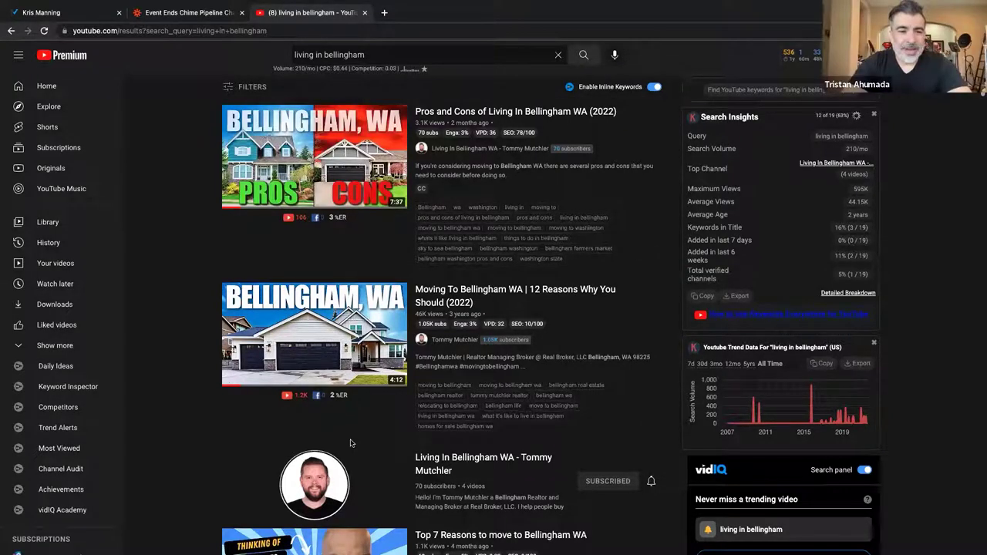
scroll(350, 442, left, 5)
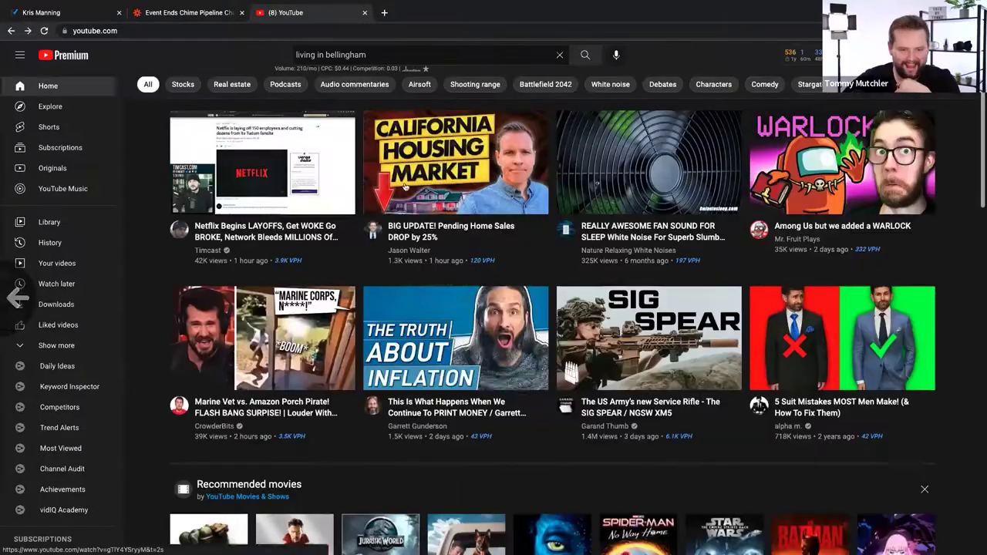
mouse_move(543, 369)
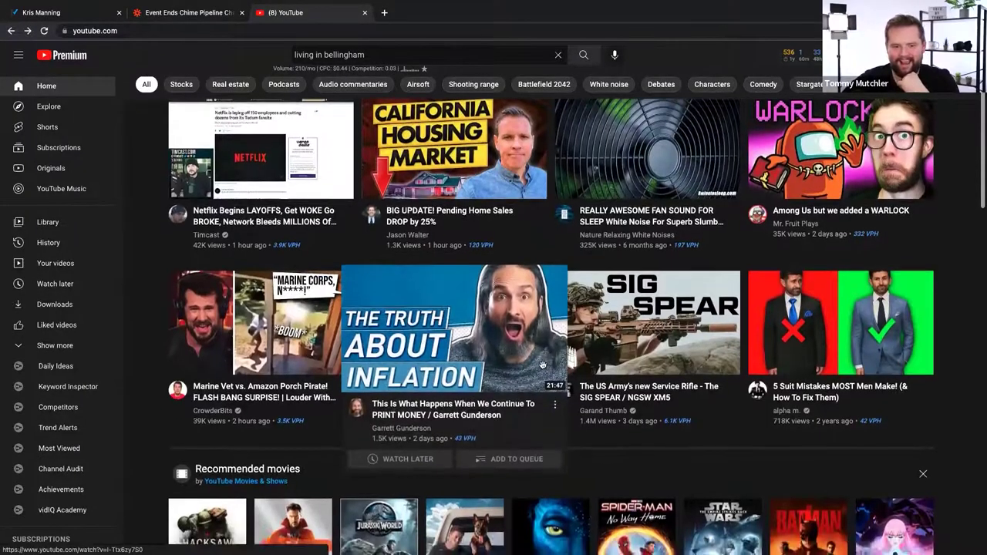
scroll(543, 369, right, 5)
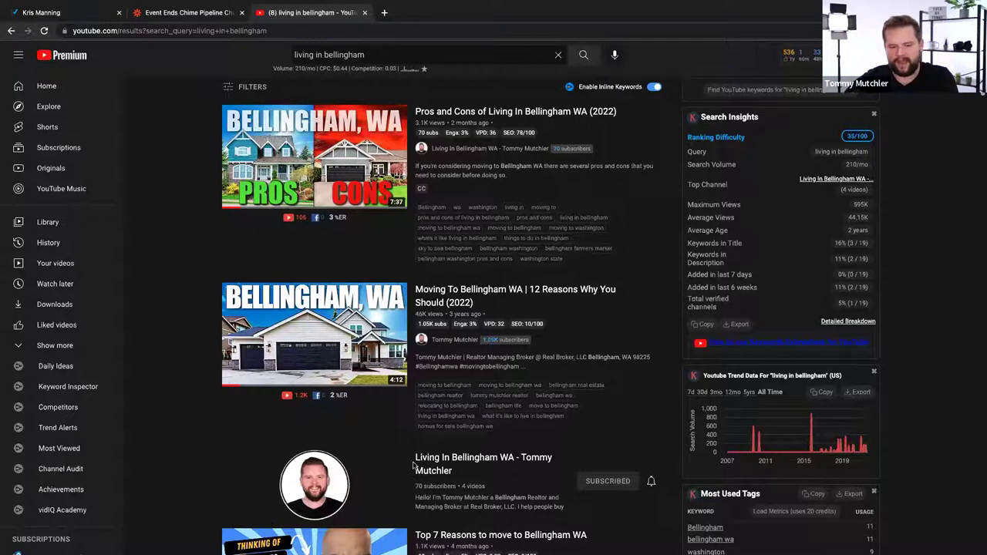
- Look over the top search results on living in Bellingham, including the two leading videos and the matching channel
click(496, 513)
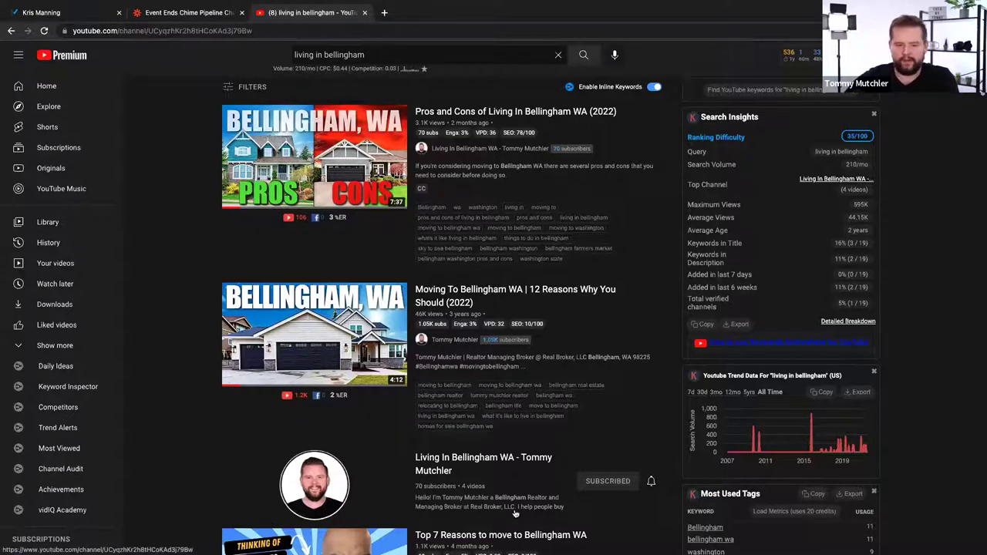
key(alt+Left)
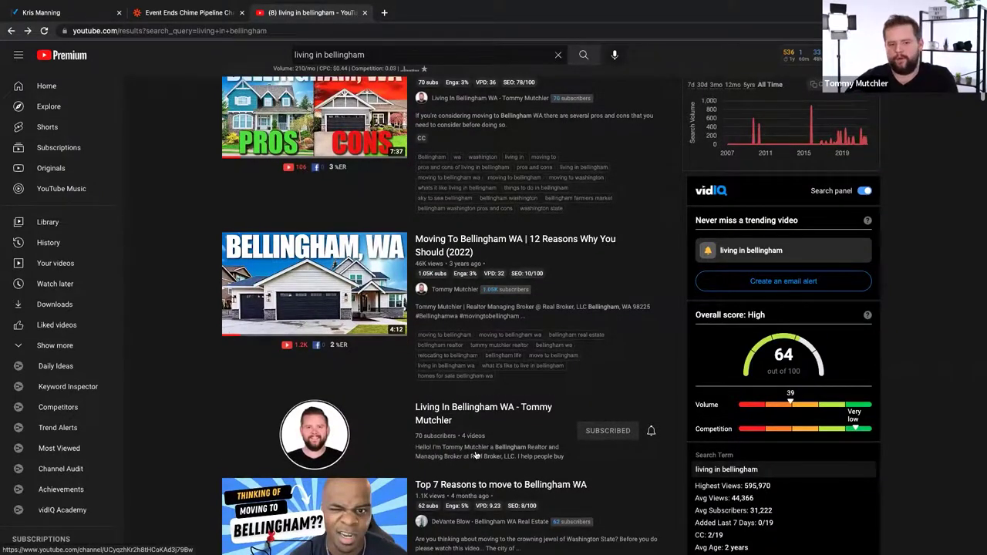
scroll(475, 456, up, 1)
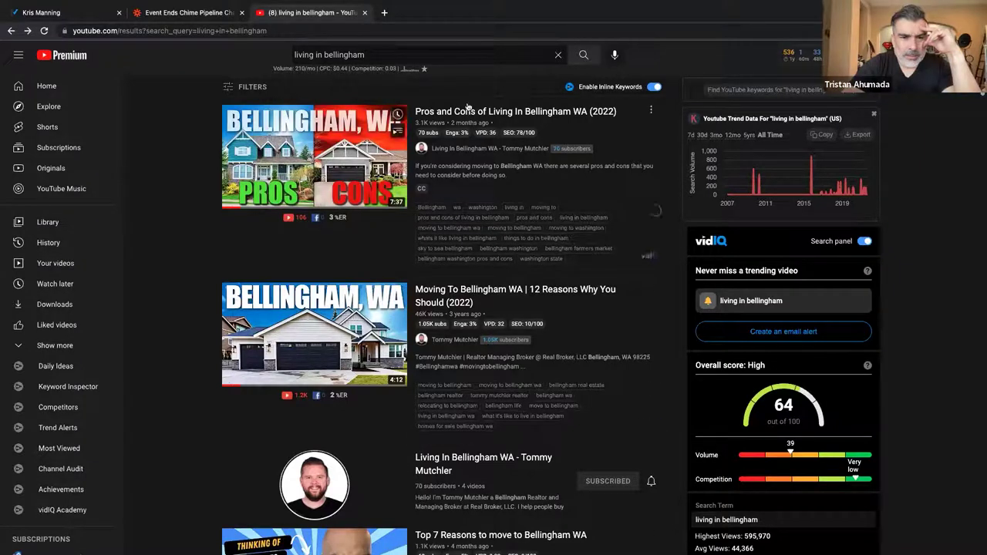
mouse_move(264, 161)
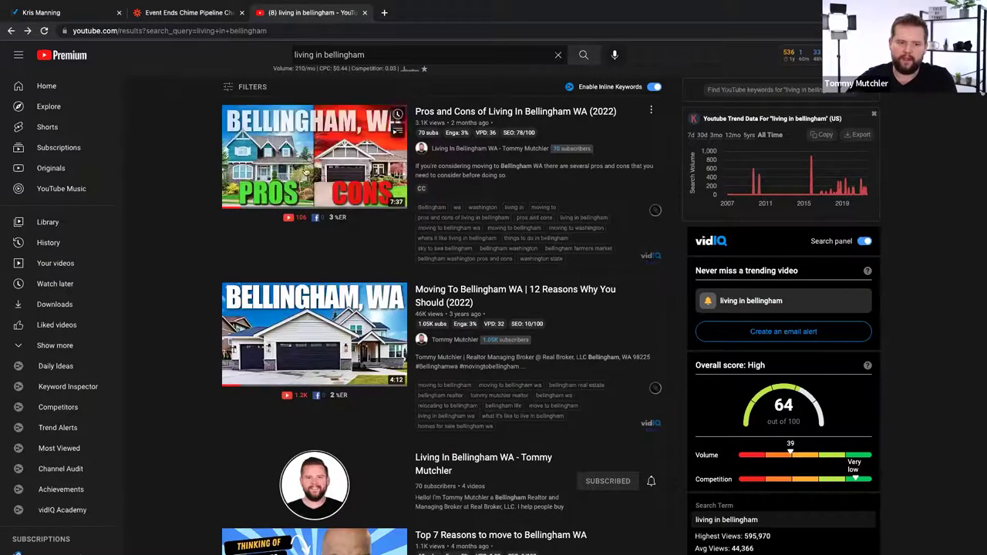
mouse_move(326, 353)
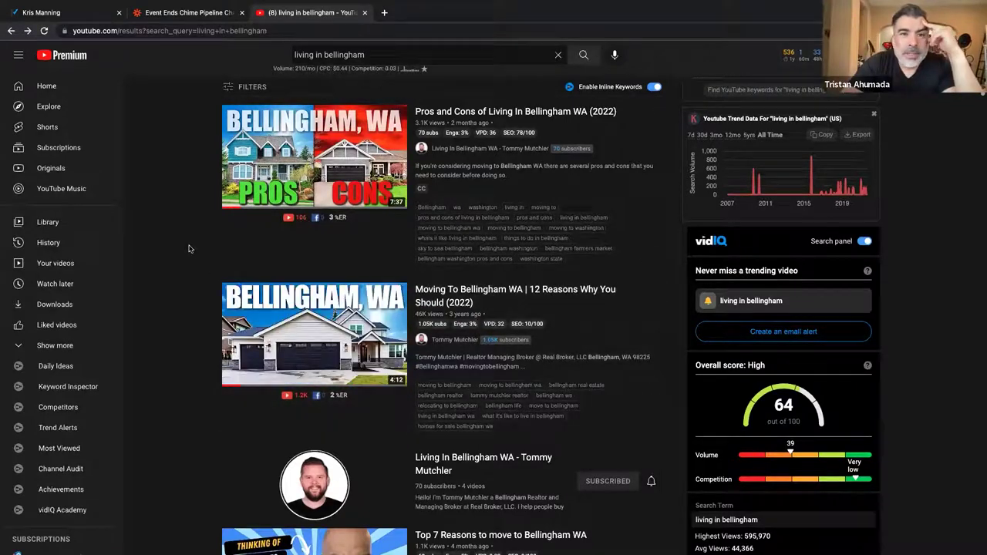
mouse_move(445, 132)
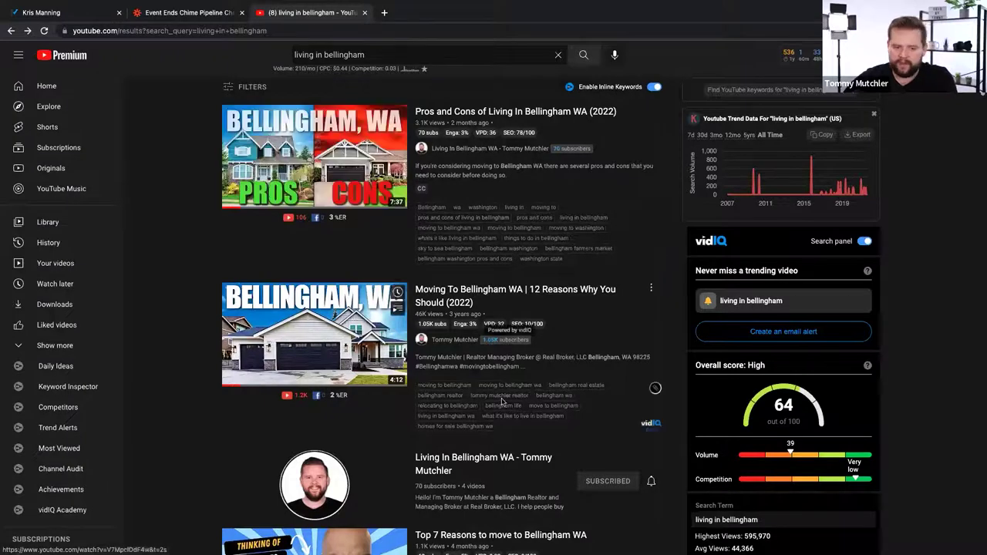
- Look over the uploads on the Living In Bellingham WA channel, then return to the search results
click(481, 457)
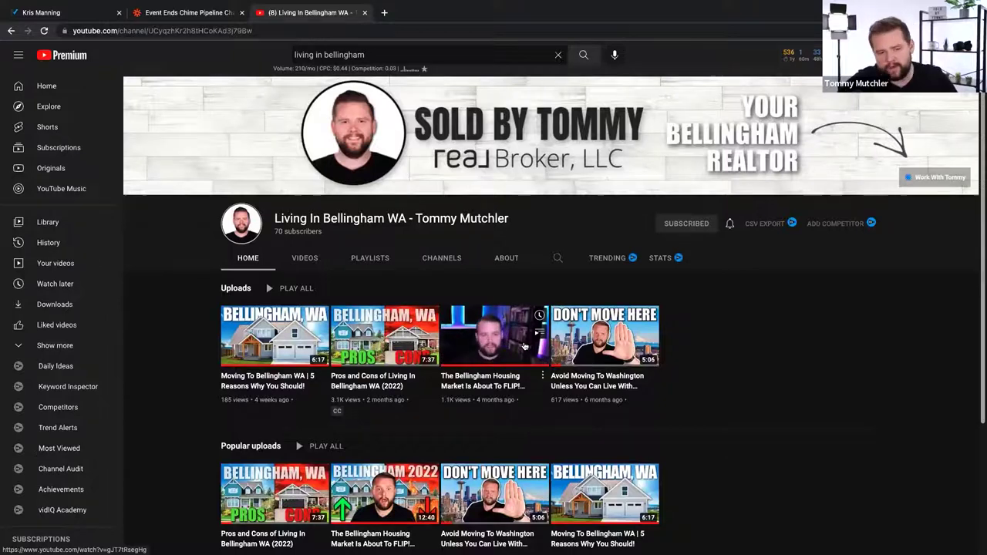
scroll(525, 347, down, 1)
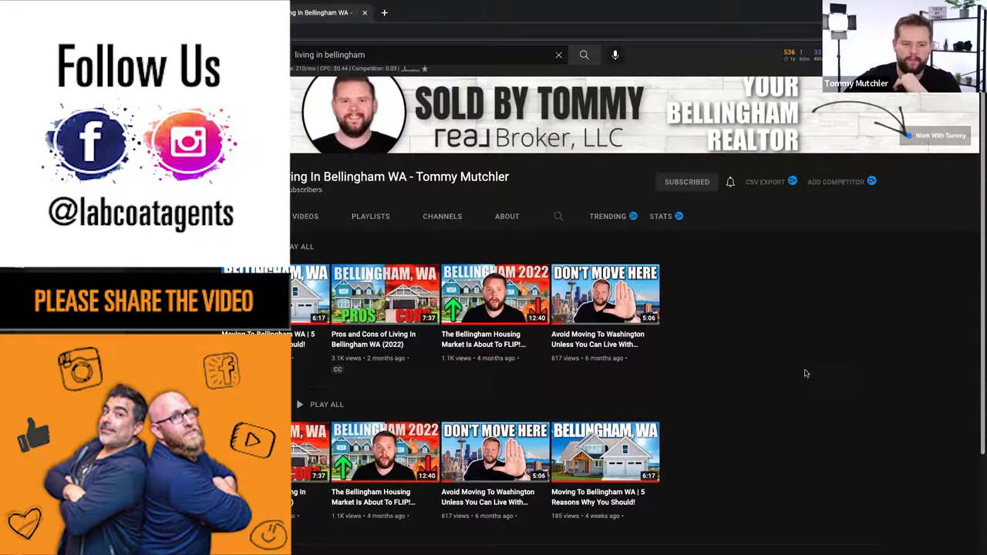
key(alt+Left)
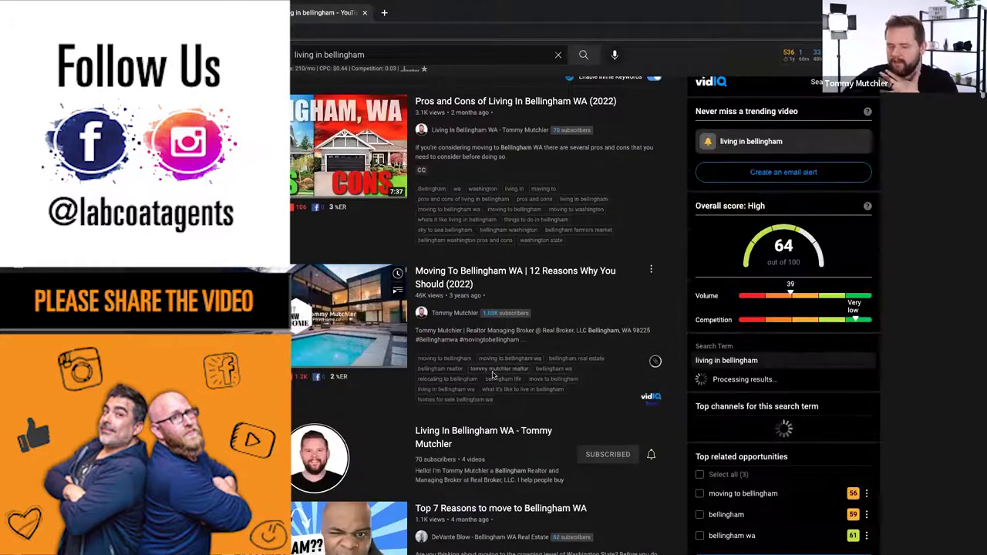
scroll(458, 440, down, 1)
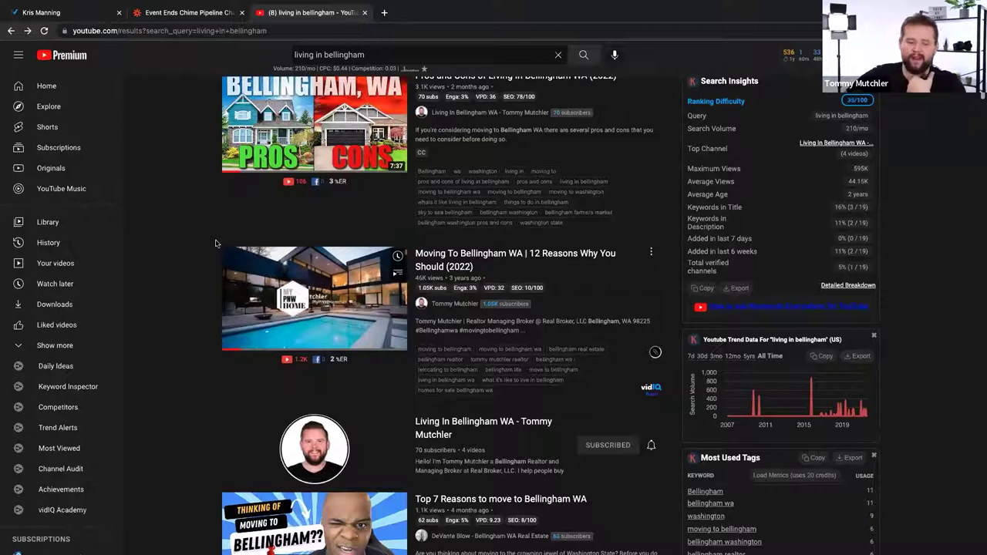
scroll(215, 234, up, 1)
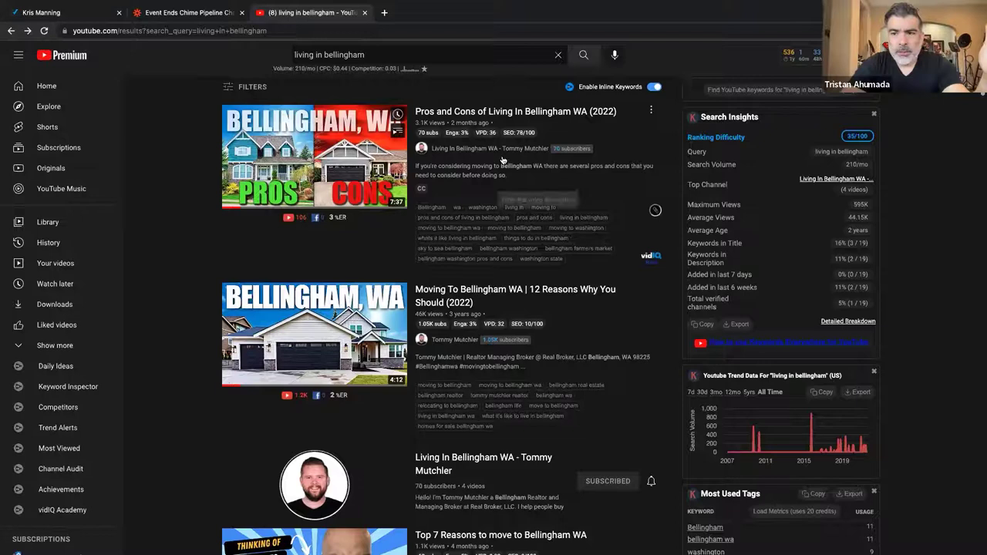
- From the Living In Bellingham WA channel, open the video "Pros and Cons of Living In Bellingham WA (2022)" and read its comments
mouse_move(490, 153)
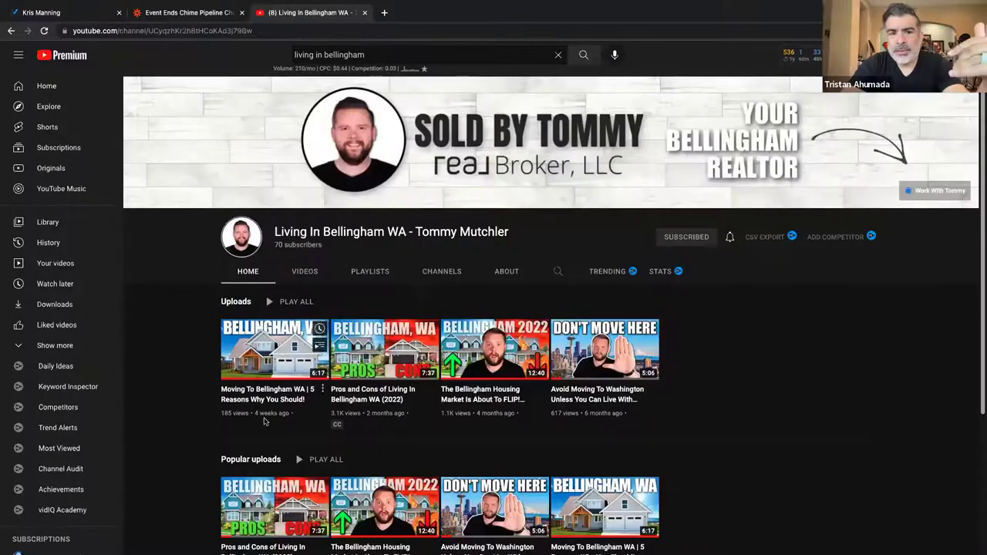
click(404, 330)
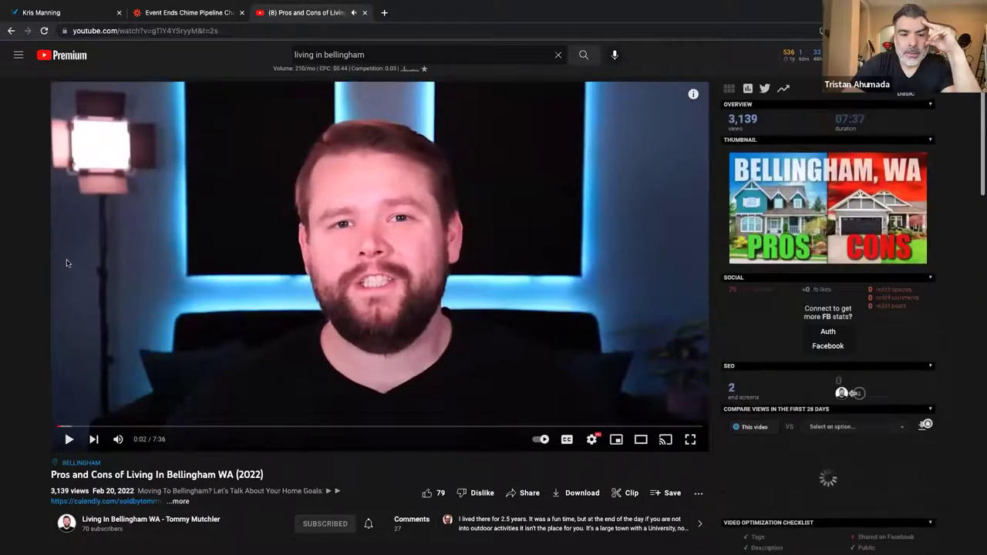
scroll(222, 408, down, 3)
scroll(222, 409, up, 3)
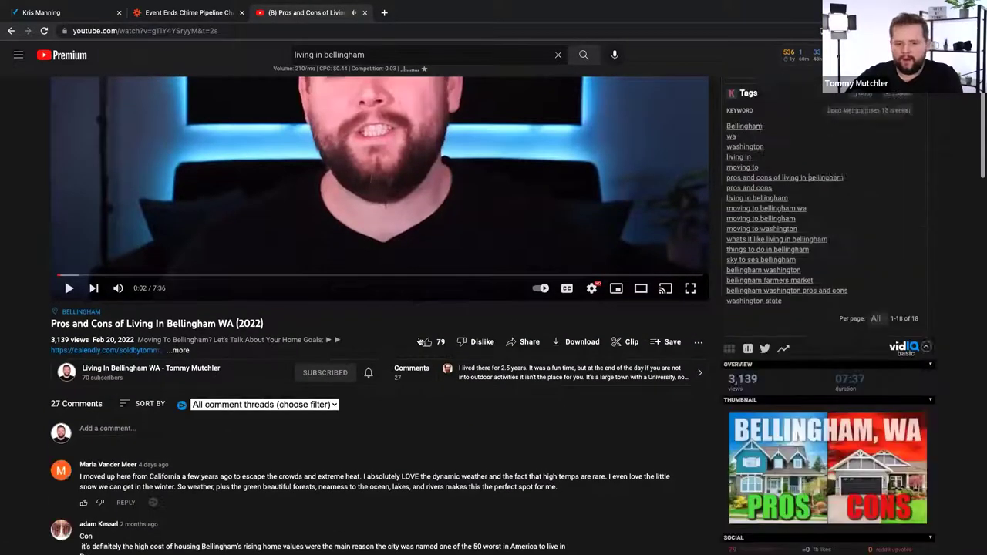
scroll(418, 339, down, 5)
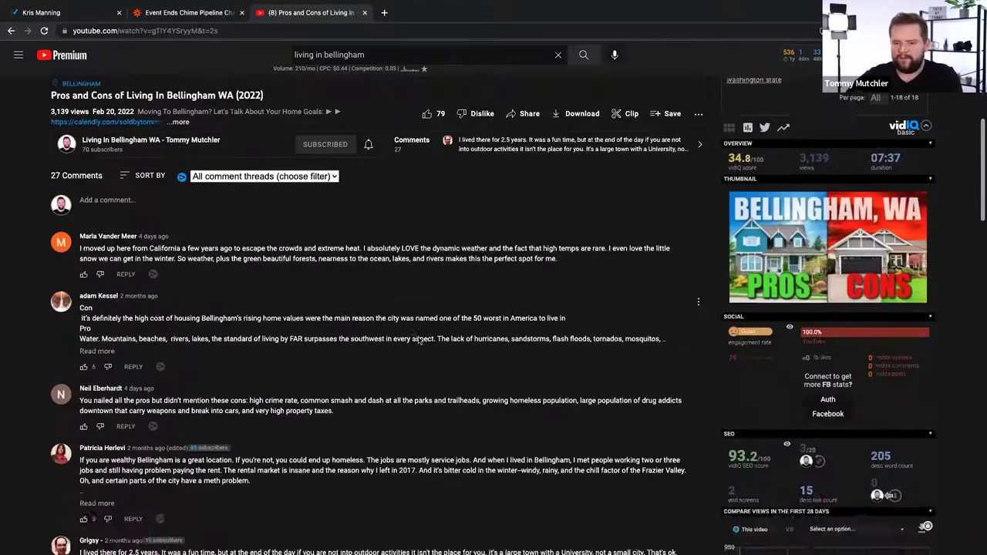
- Expand the description of the Bellingham pros and cons video and open its Calendly scheduling link
scroll(317, 368, up, 6)
scroll(317, 368, down, 4)
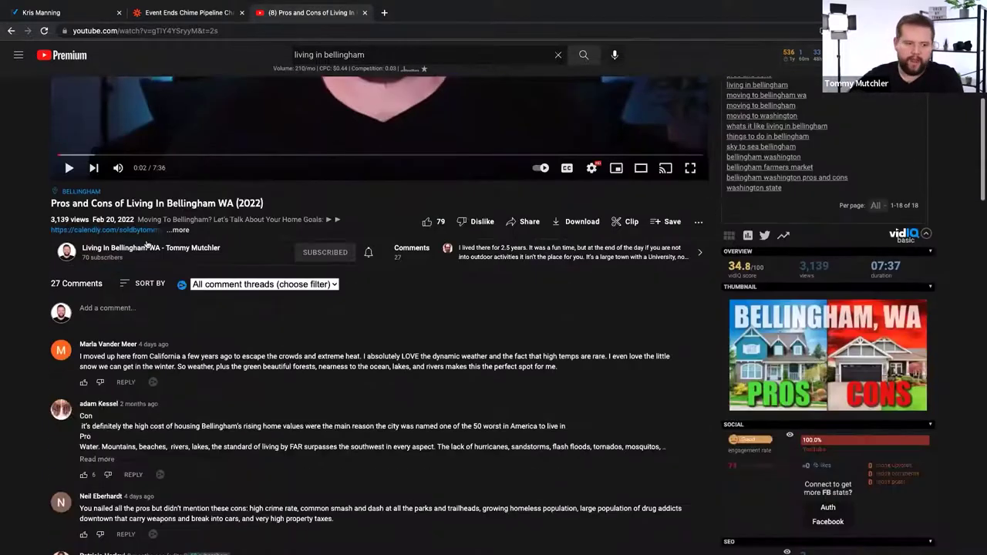
click(183, 231)
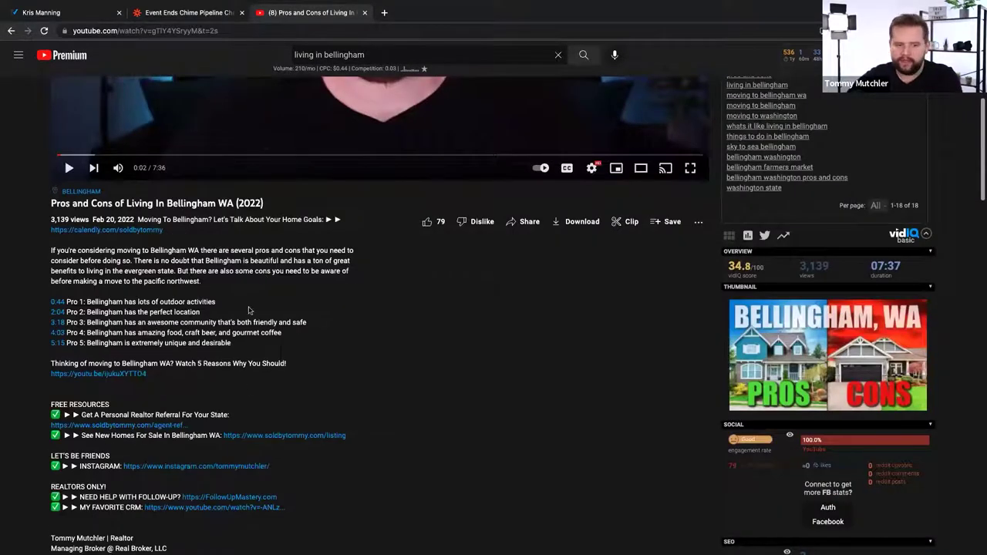
scroll(226, 285, down, 1)
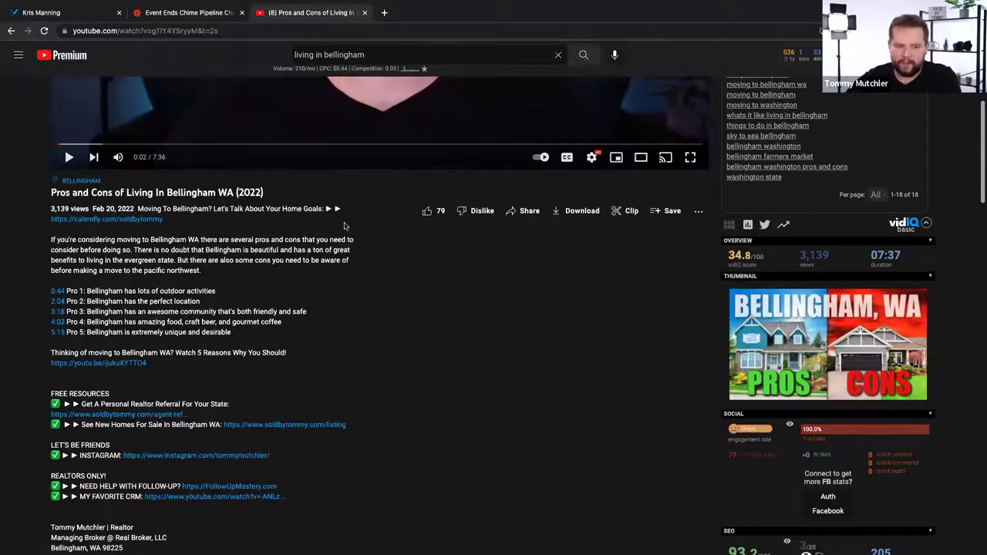
click(138, 223)
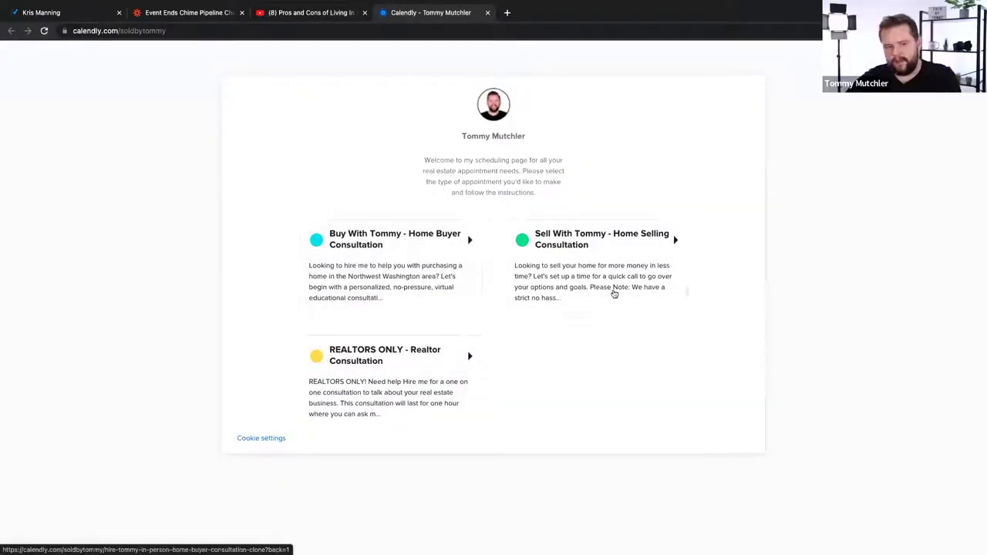
- Choose the Home Buyer Consultation and select the 5:00pm slot on Thursday, May 19, 2022
click(394, 253)
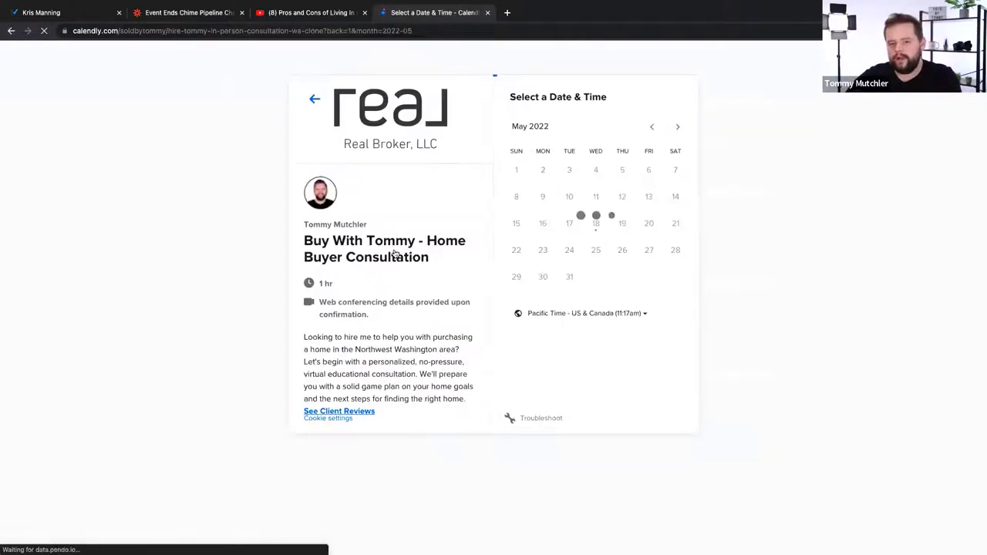
click(622, 224)
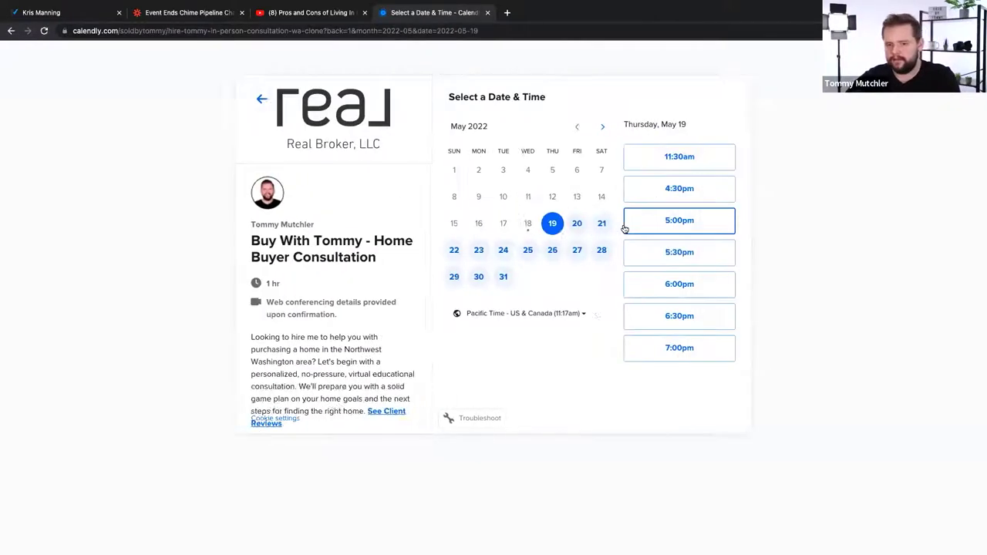
click(672, 233)
click(719, 228)
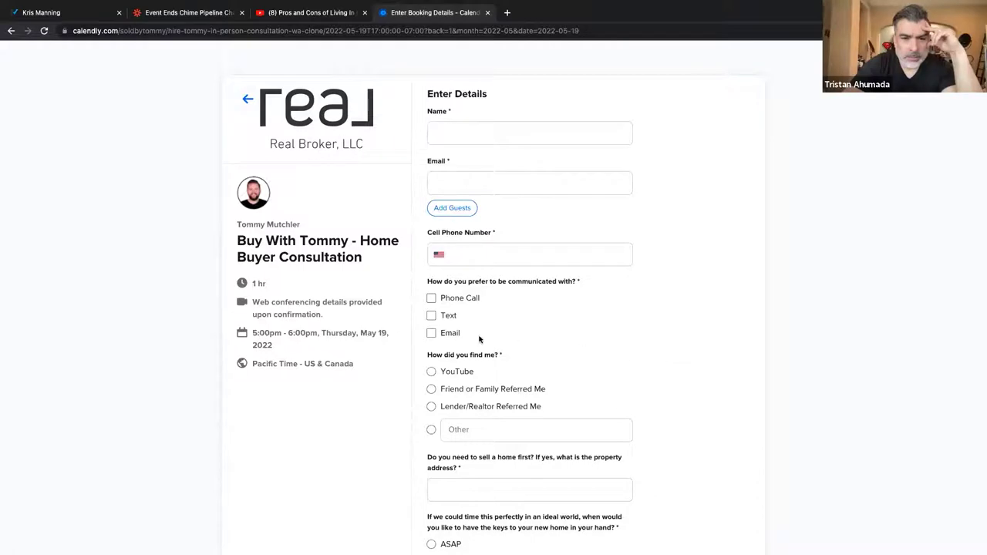
- Review the booking form's questions, from contact details and preferred communication to referral source and home-buying timeline
scroll(478, 339, down, 3)
scroll(479, 339, down, 2)
scroll(479, 340, up, 5)
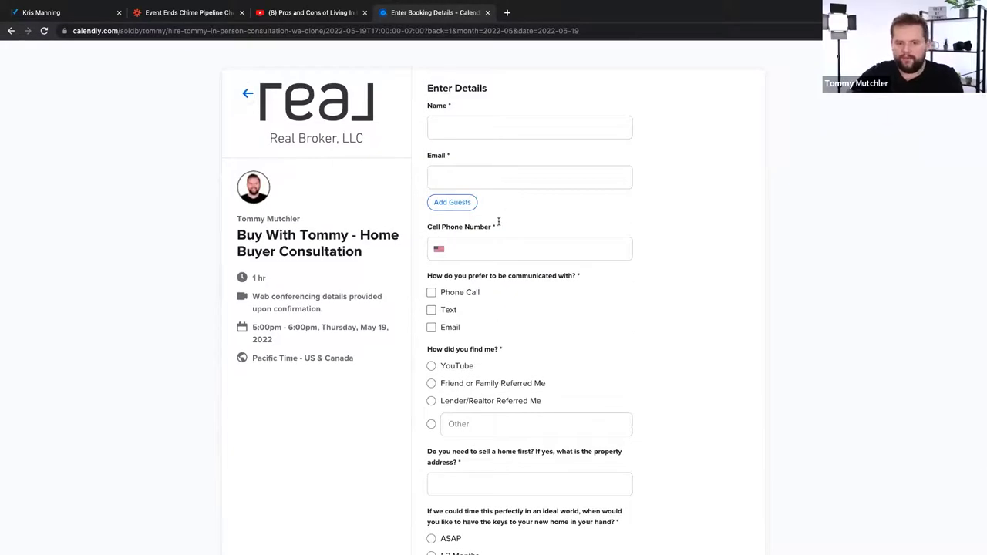
scroll(495, 341, down, 3)
scroll(494, 341, down, 3)
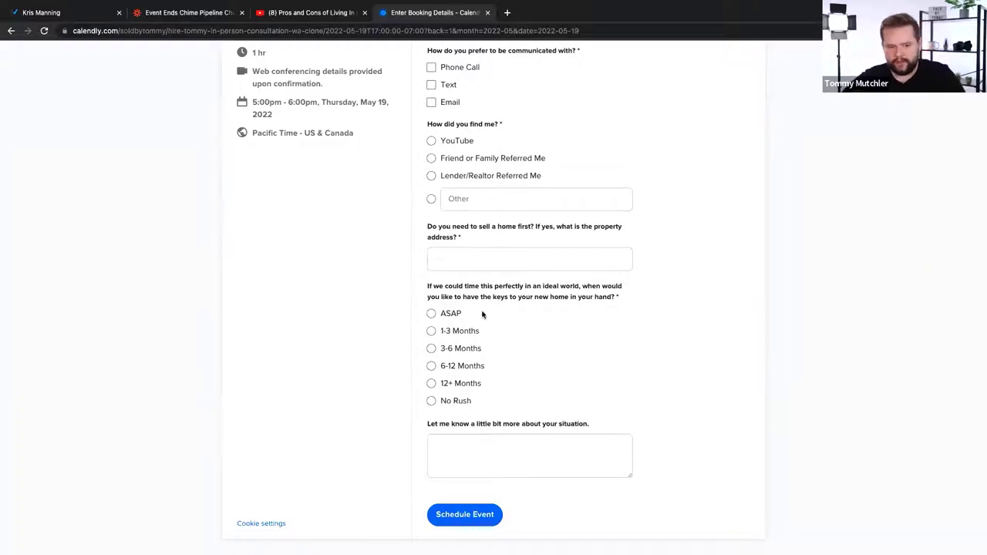
scroll(483, 313, up, 3)
scroll(483, 323, up, 1)
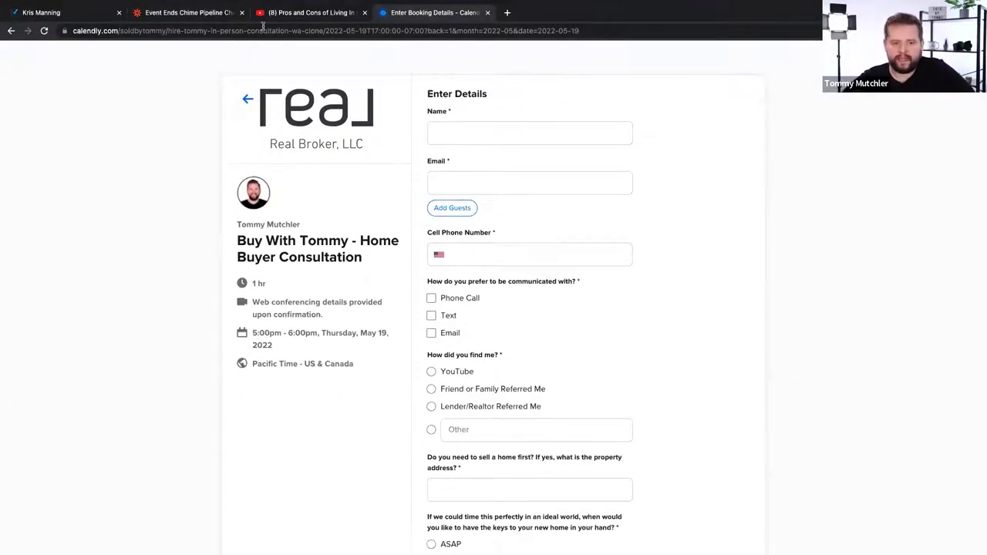
- Switch to the lead's record in Chime and review the recent activities and the applied smart plans
click(27, 13)
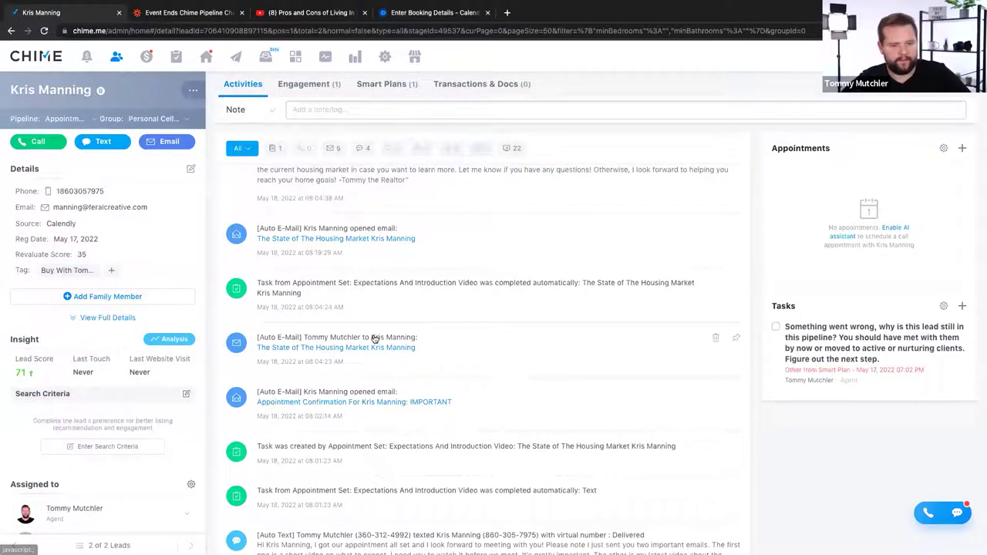
scroll(374, 339, down, 1)
scroll(447, 344, up, 4)
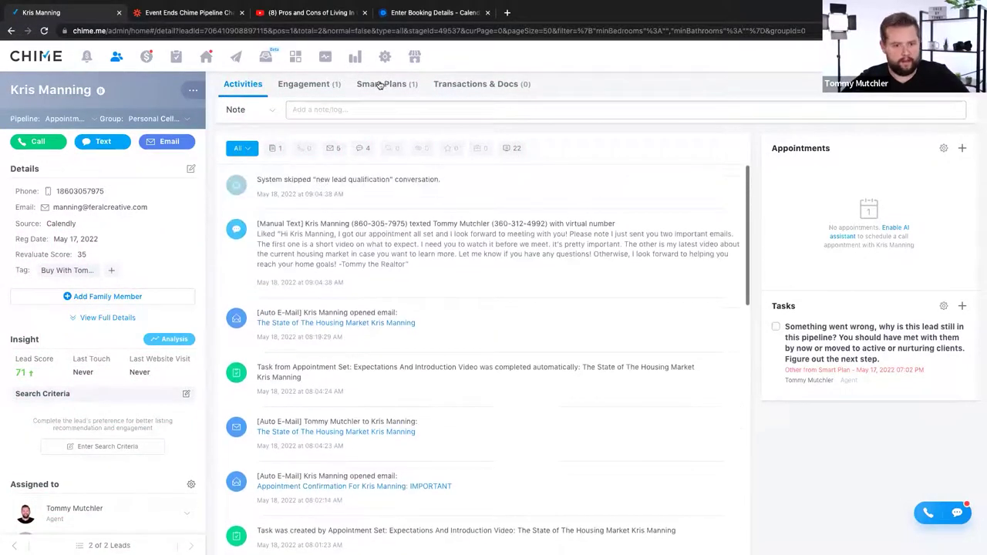
click(380, 85)
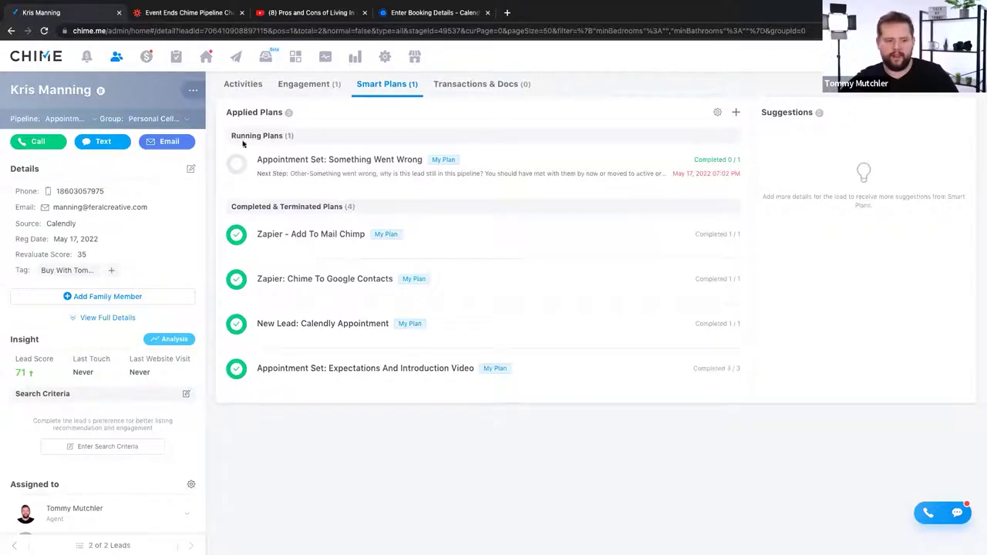
click(256, 86)
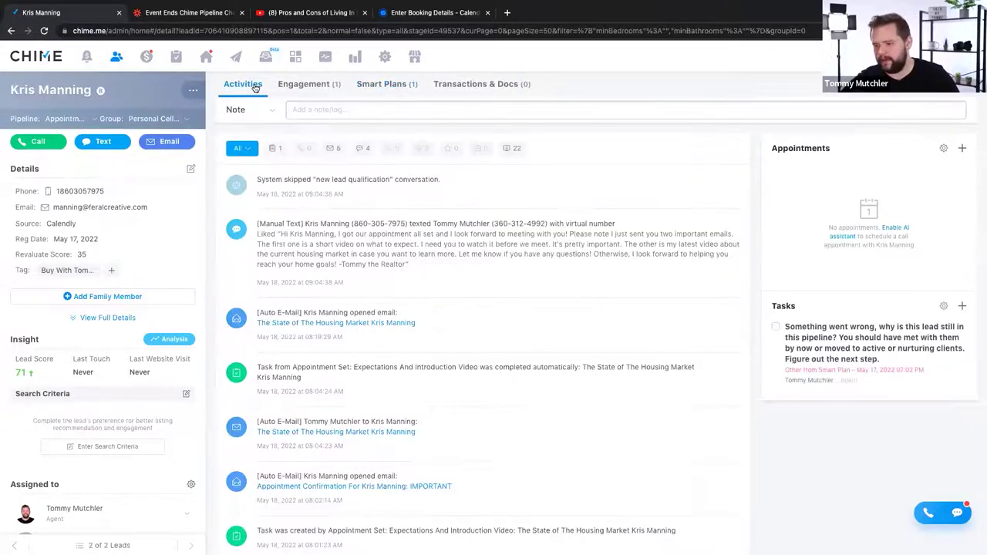
- From the lead's activities, open "The State of The Housing Market" email, look through its two videos, and close it
scroll(525, 339, down, 1)
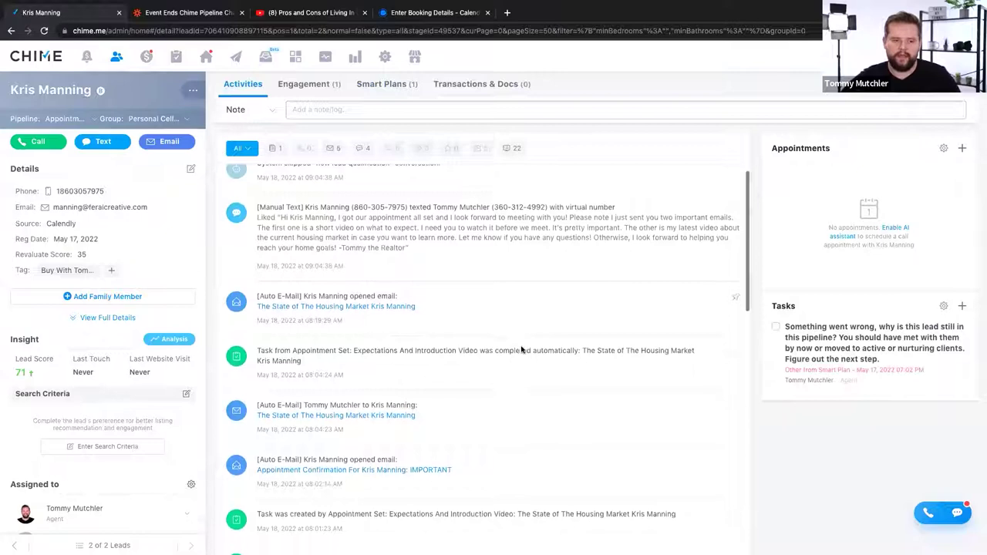
click(357, 307)
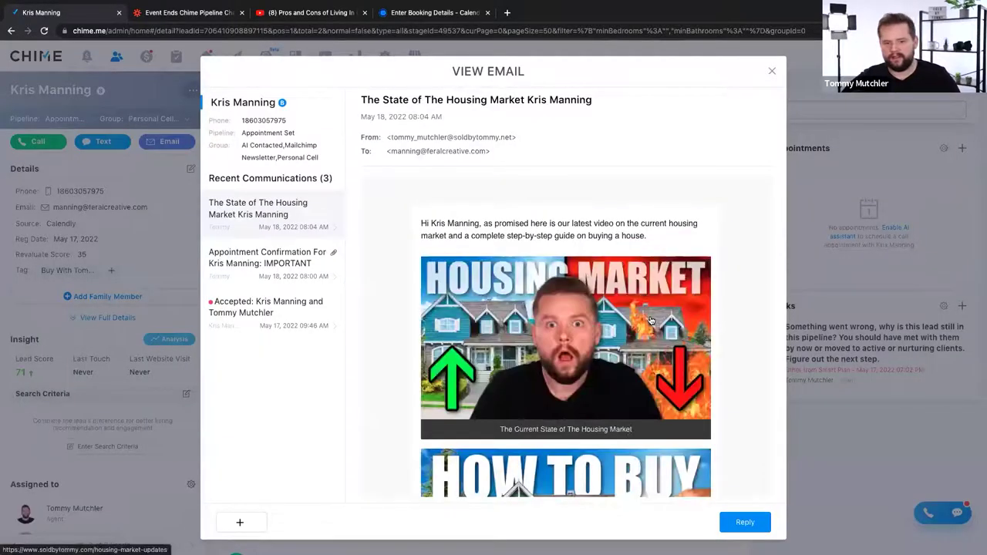
scroll(650, 320, down, 1)
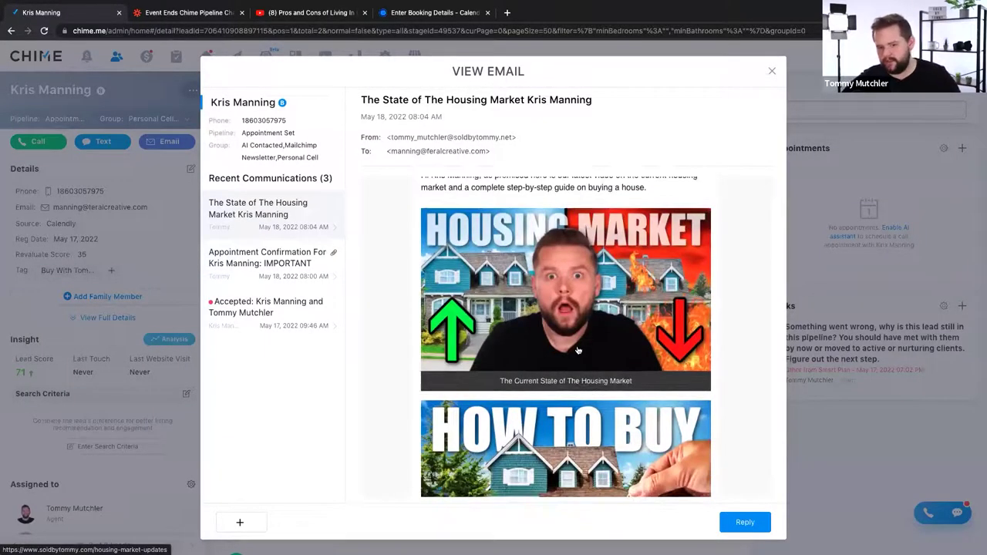
scroll(577, 351, down, 3)
scroll(576, 351, down, 1)
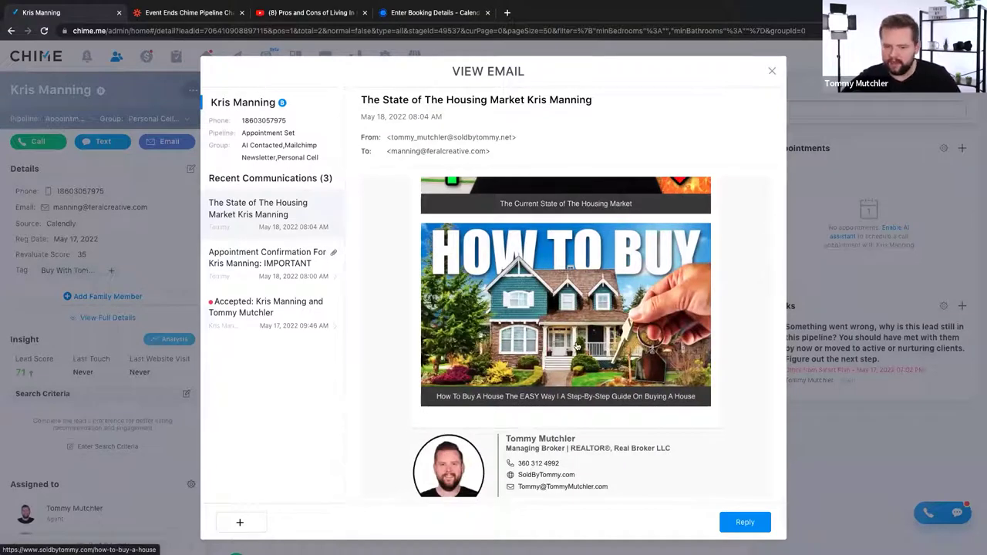
click(772, 71)
- Read the text message in the lead's activities about the confirmed appointment and the two important emails
scroll(334, 308, down, 1)
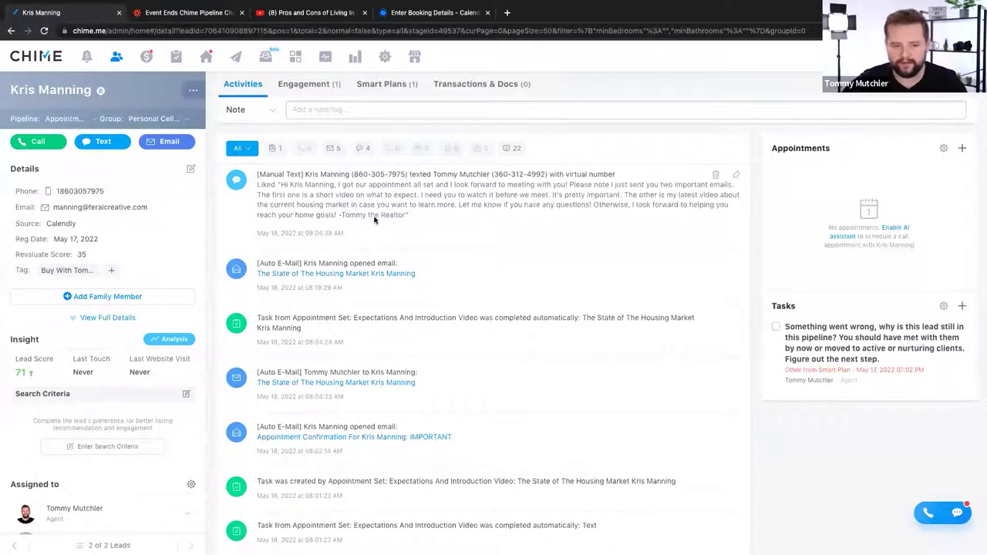
double_click(342, 194)
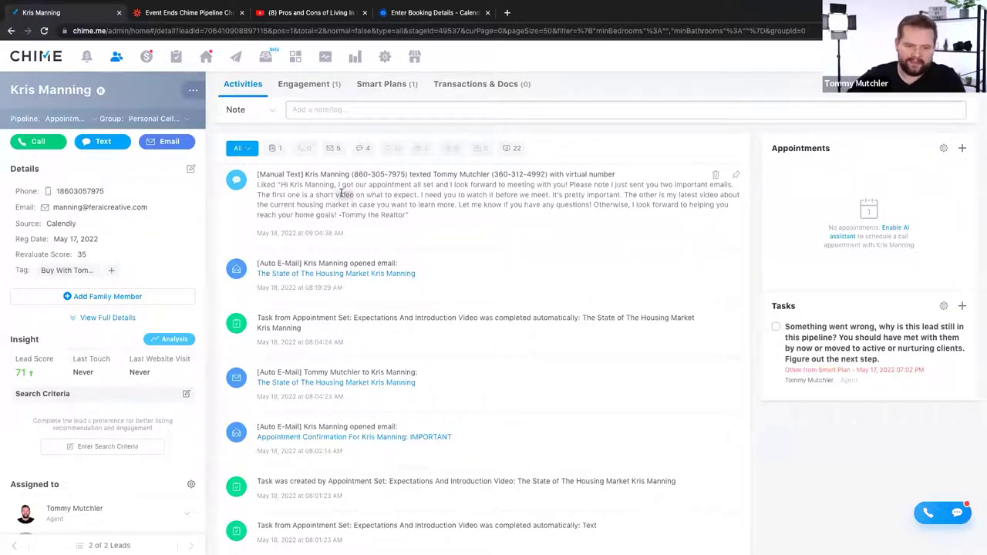
click(609, 199)
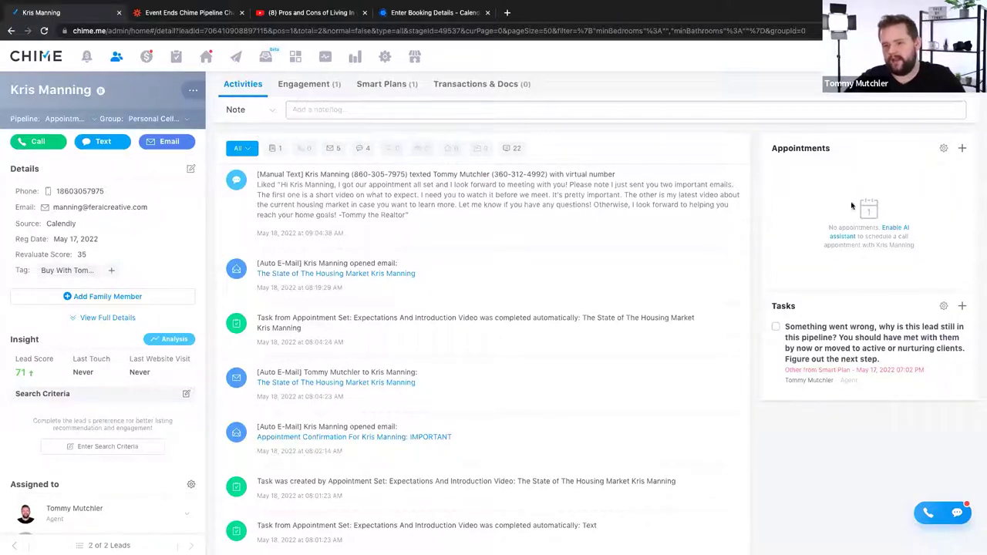
- View the lead's blank new-appointment form without saving, and check the "Event Ends Chime Pipeline Change" trigger in Zapier
click(962, 149)
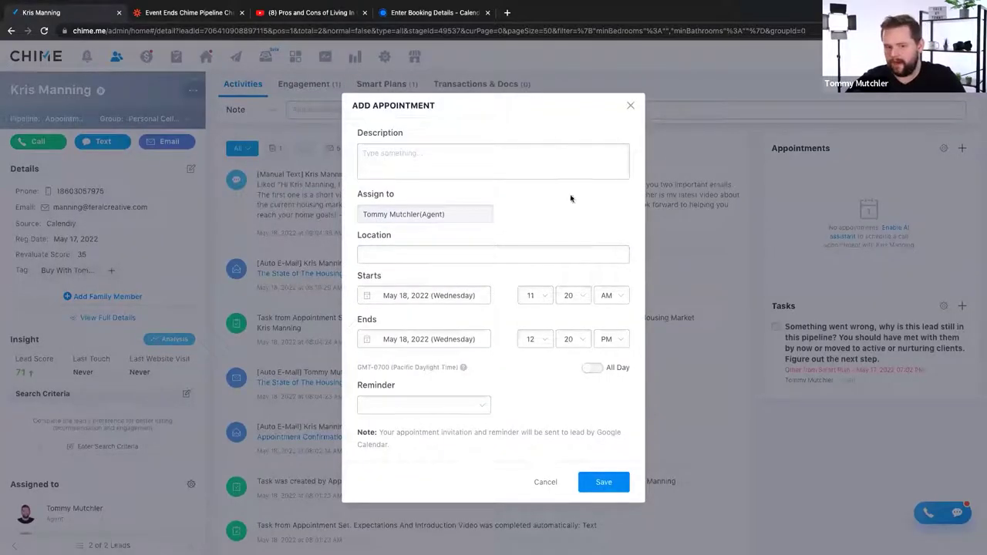
click(631, 107)
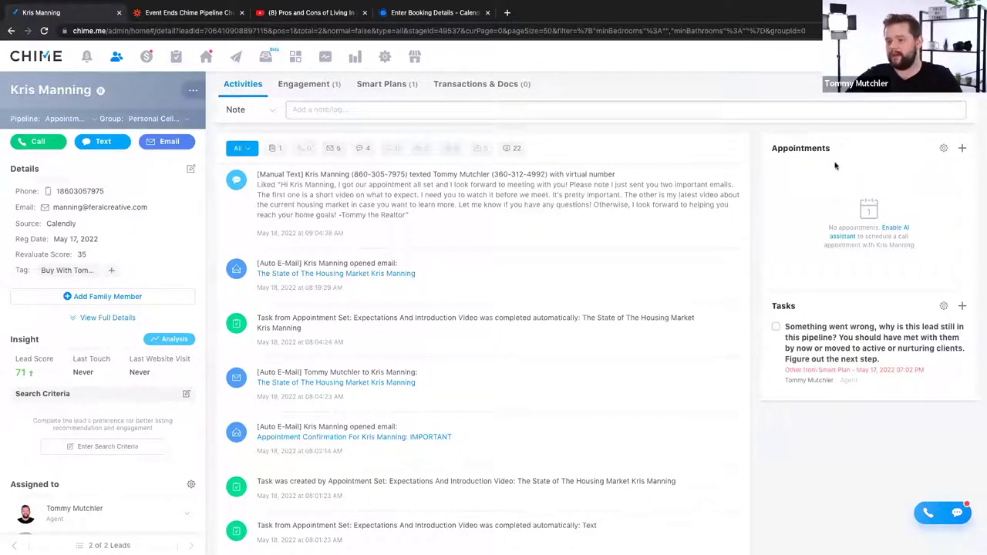
click(185, 13)
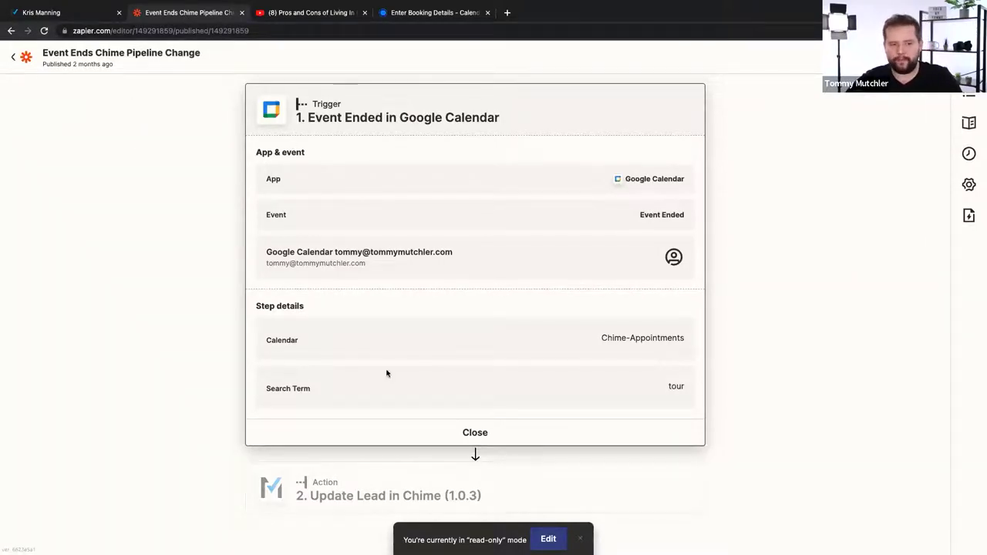
- Return to Chime's leads list and look through the leads in the Active Clients pipeline
click(75, 13)
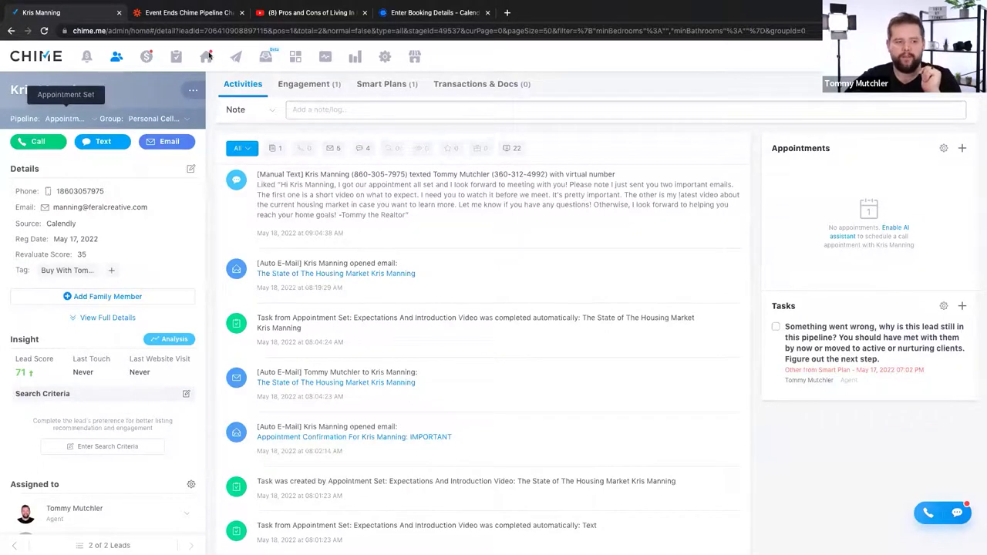
click(116, 56)
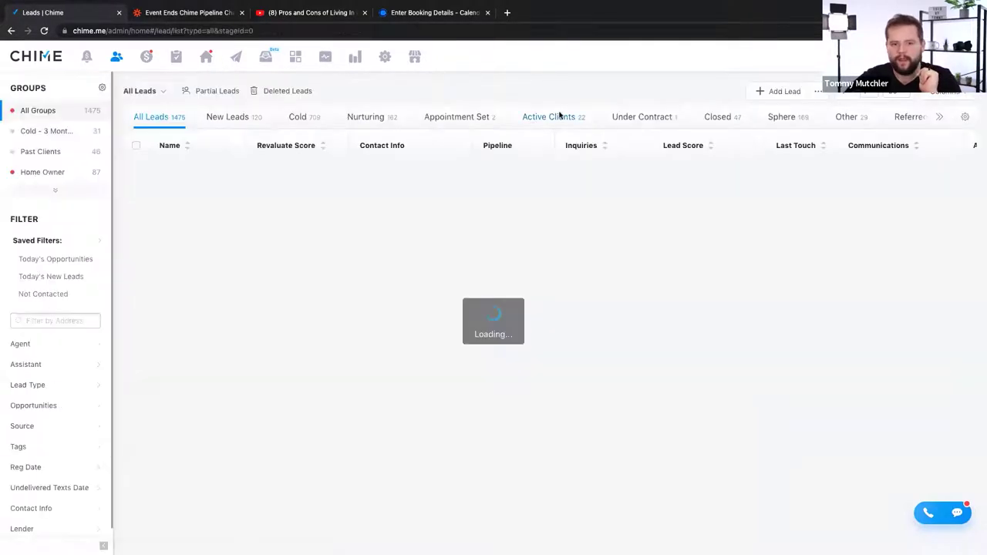
click(560, 116)
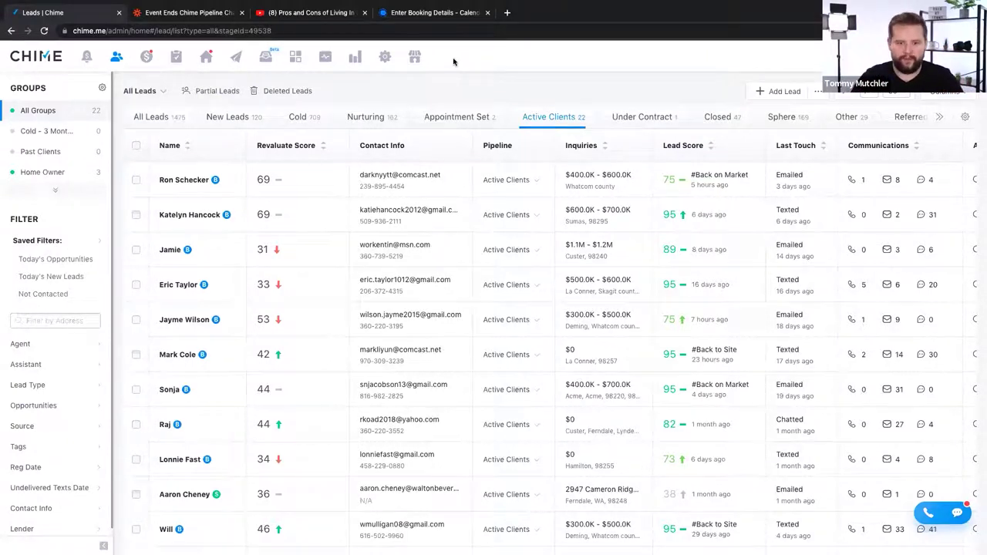
scroll(467, 286, down, 8)
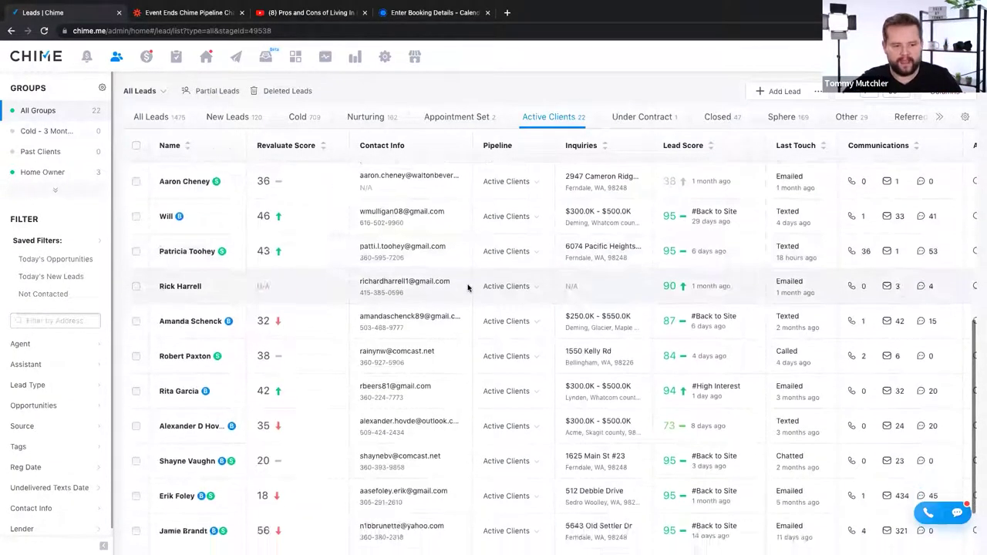
scroll(467, 287, up, 8)
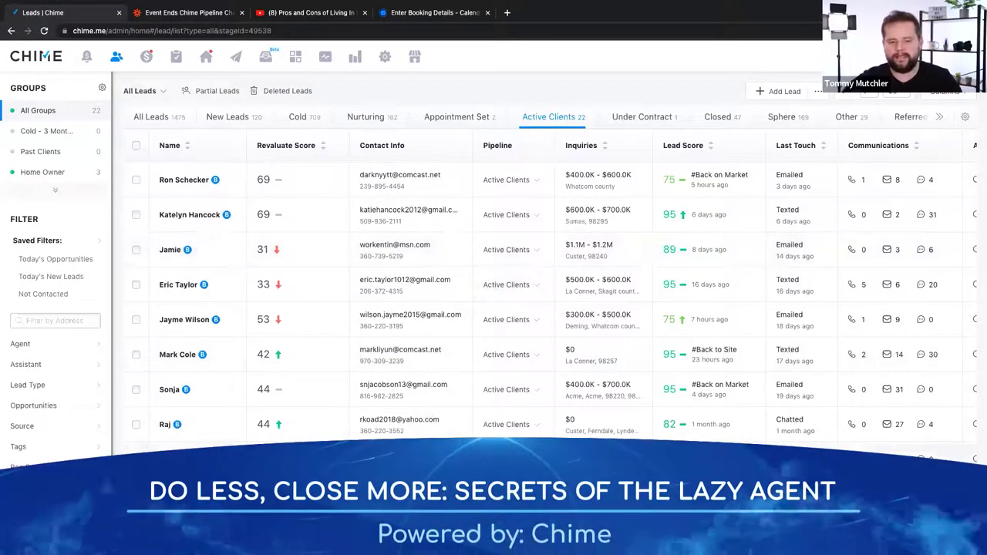
scroll(540, 301, down, 1)
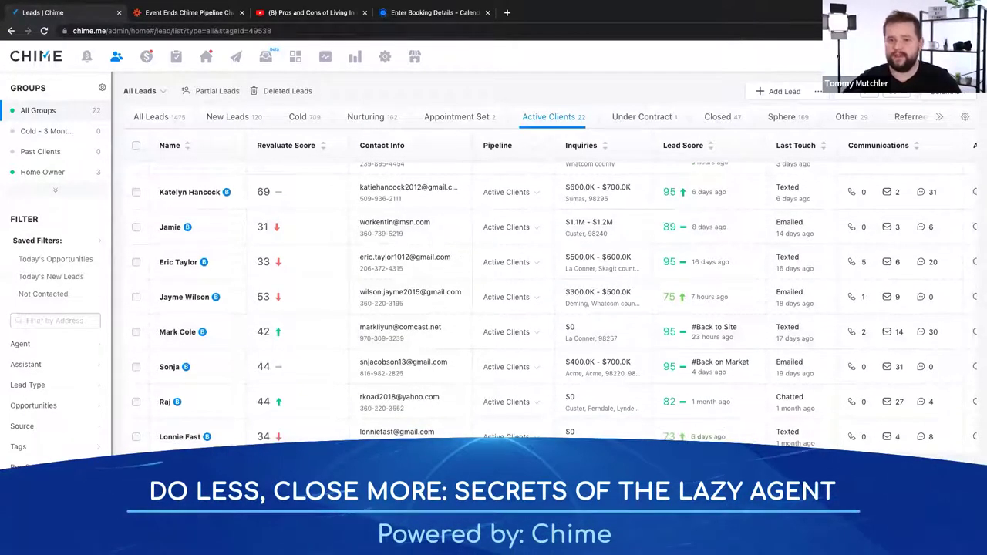
scroll(444, 119, up, 1)
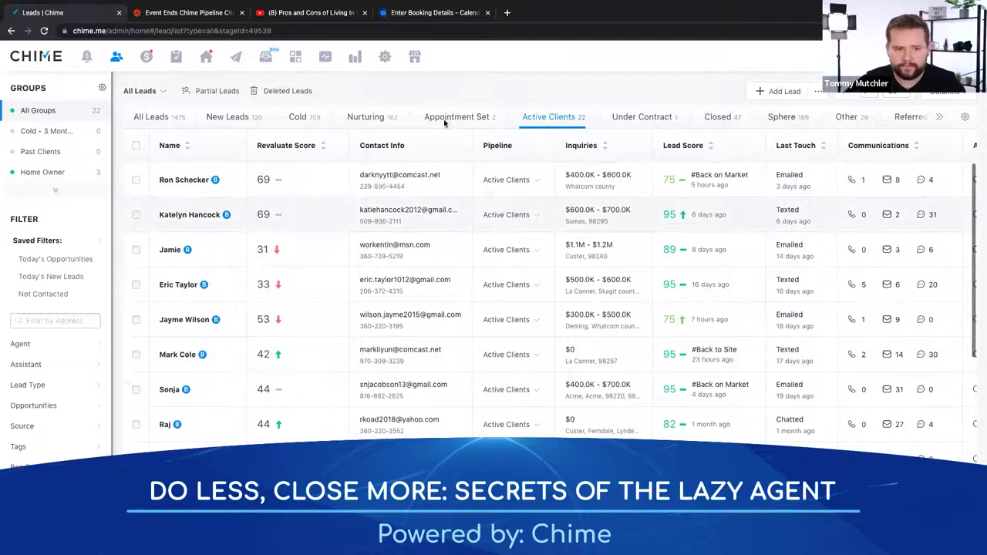
- Open the Smart Plans templates in the settings and look over the Active Clients plans
click(386, 58)
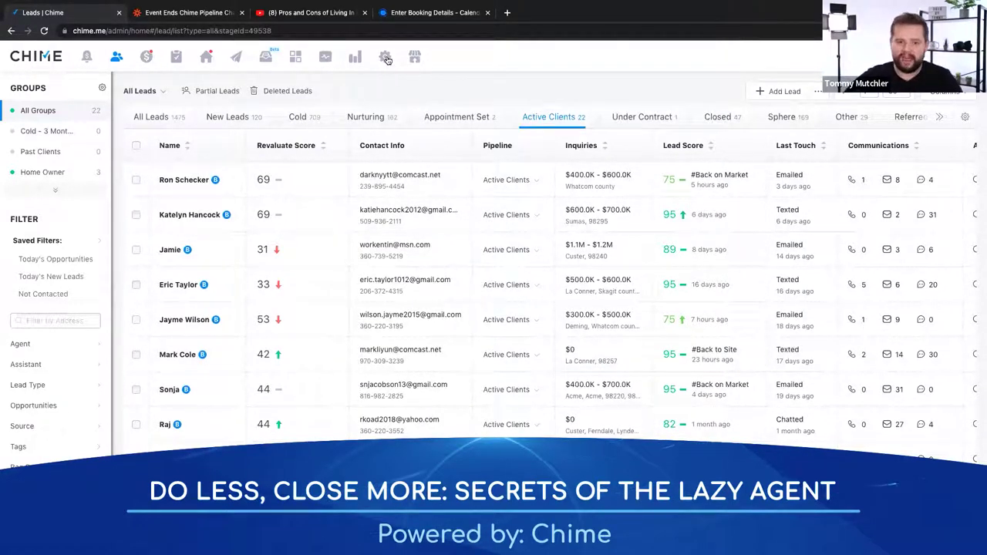
scroll(112, 404, down, 5)
scroll(98, 452, down, 4)
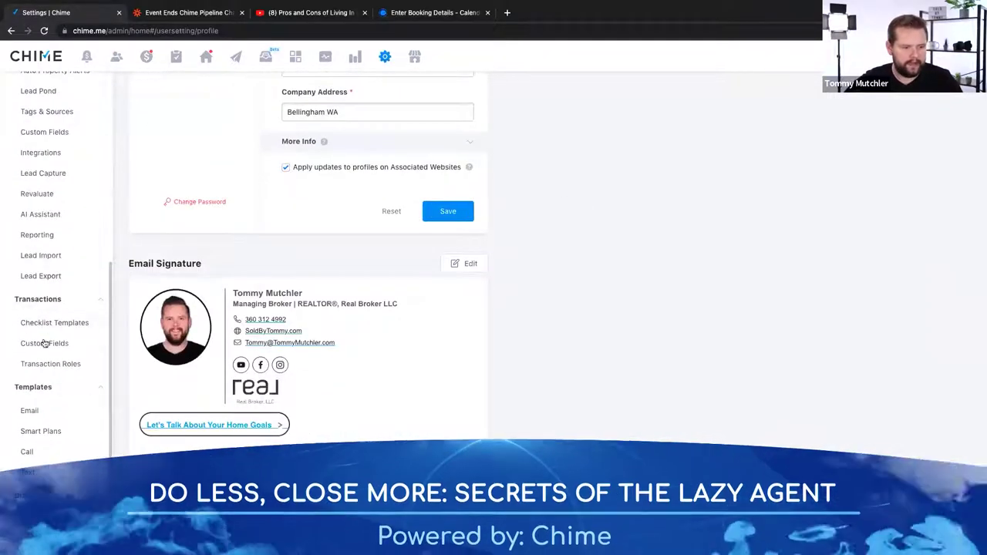
click(34, 431)
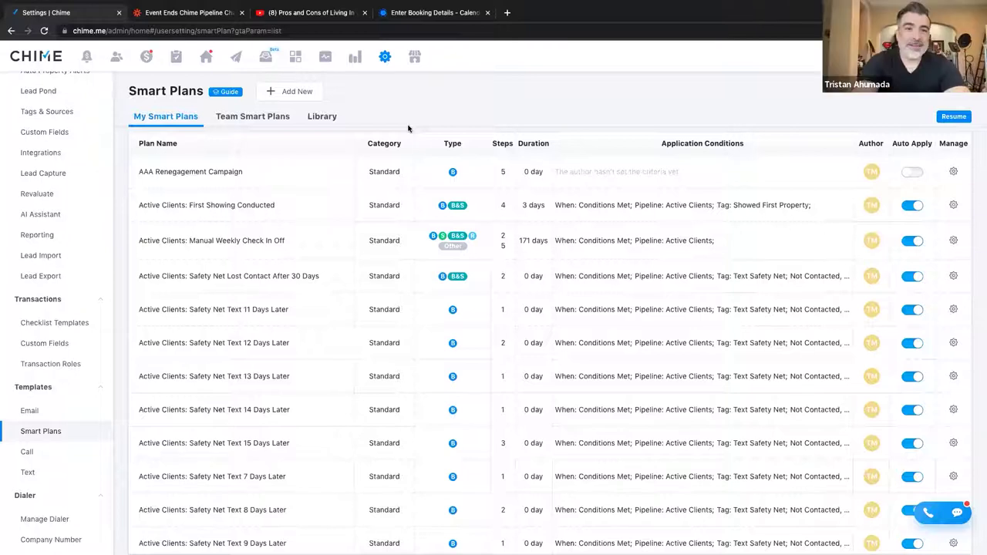
scroll(501, 262, down, 2)
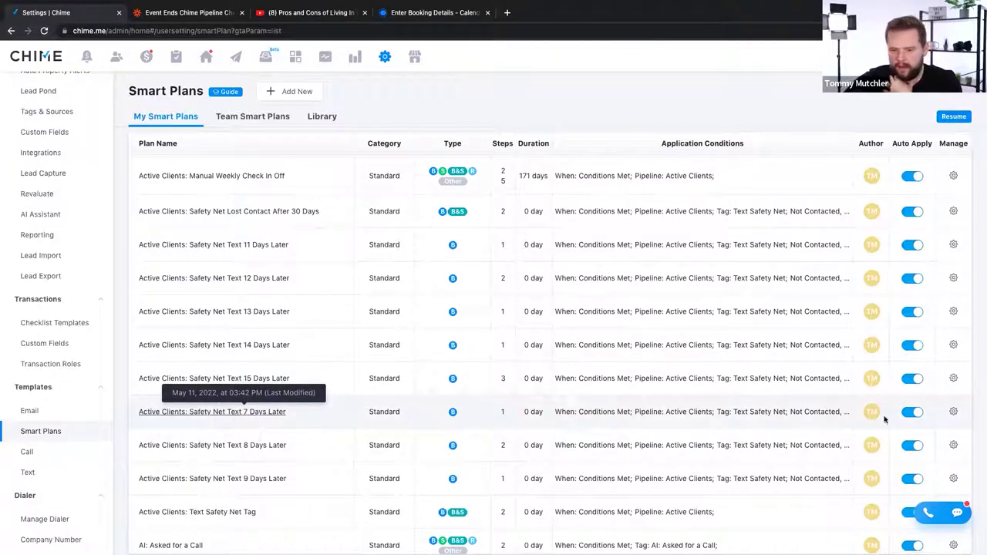
- Open the "Active Clients: Safety Net Text 7 Days Later" plan, review its application conditions and auto text, and return to the plan list without saving
click(951, 412)
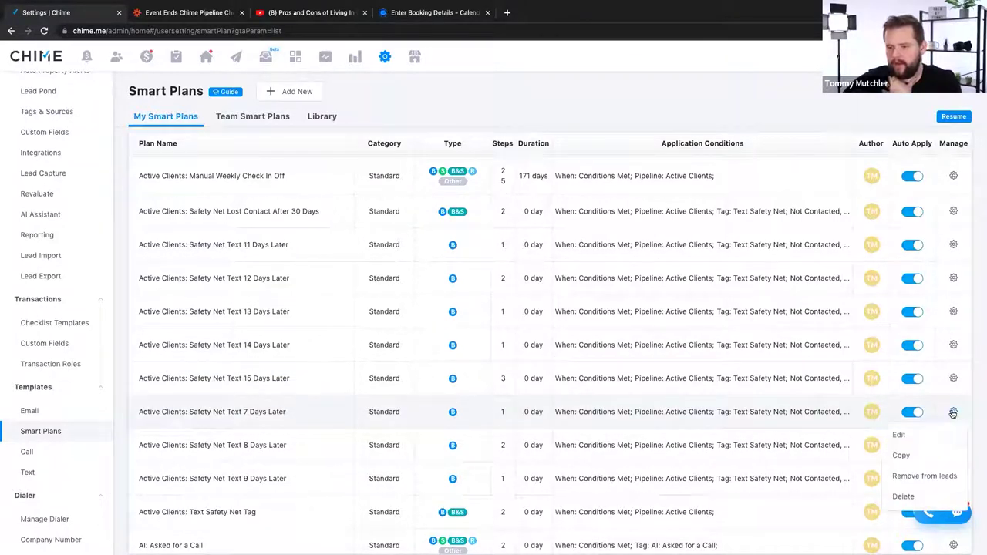
click(891, 437)
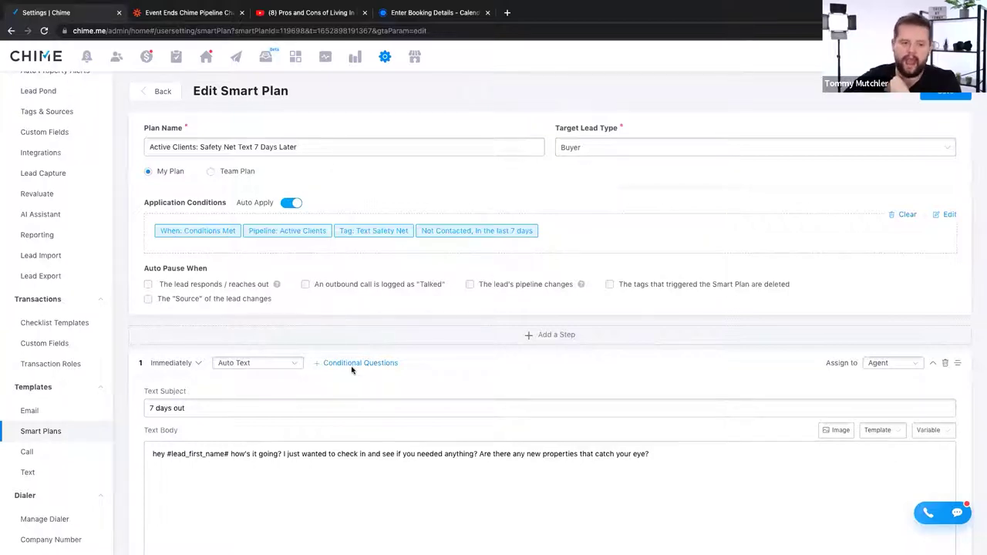
scroll(616, 329, down, 3)
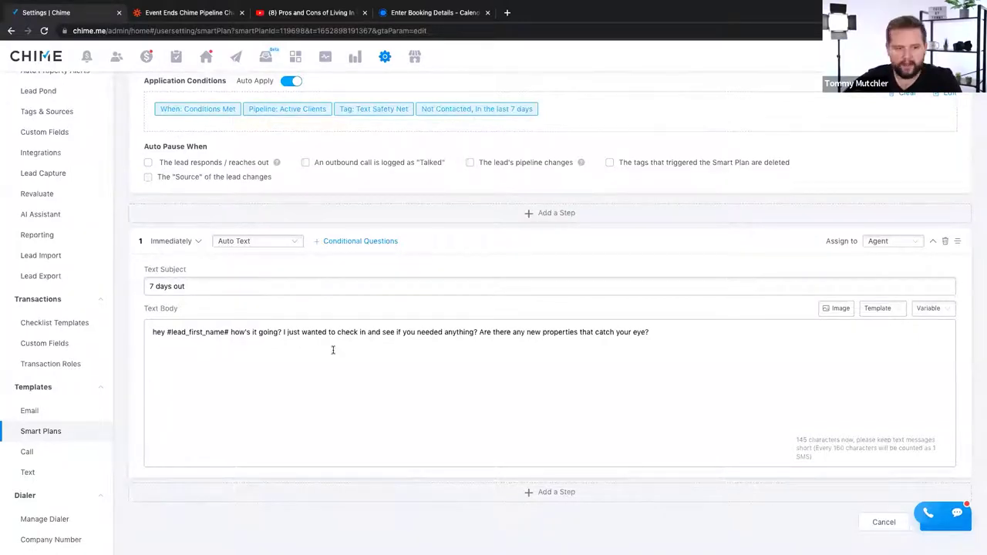
scroll(280, 351, down, 1)
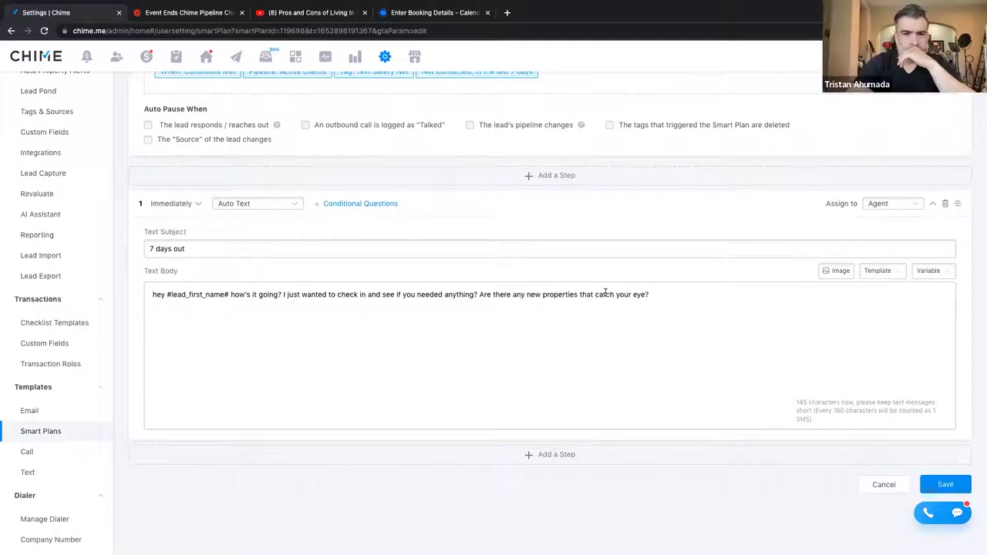
scroll(453, 240, up, 3)
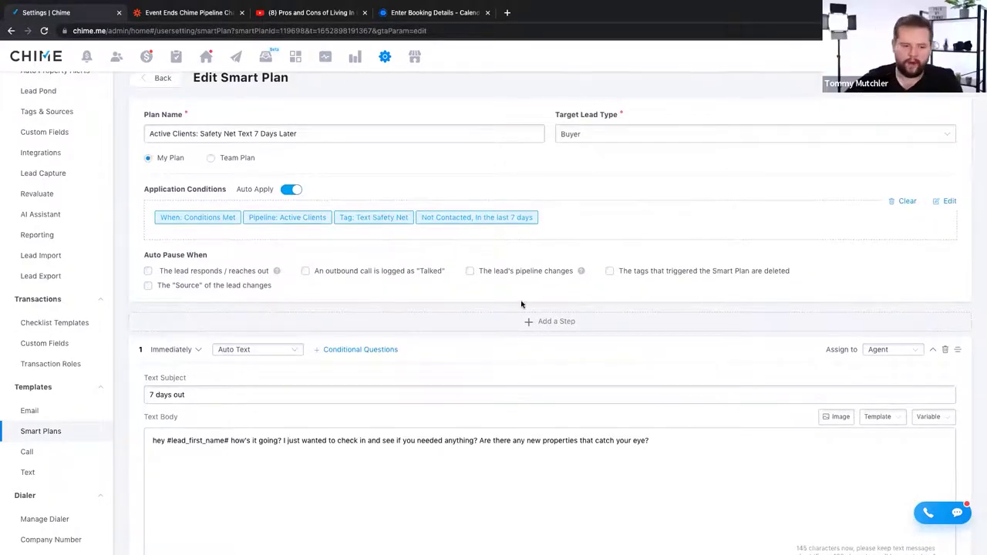
scroll(520, 305, down, 2)
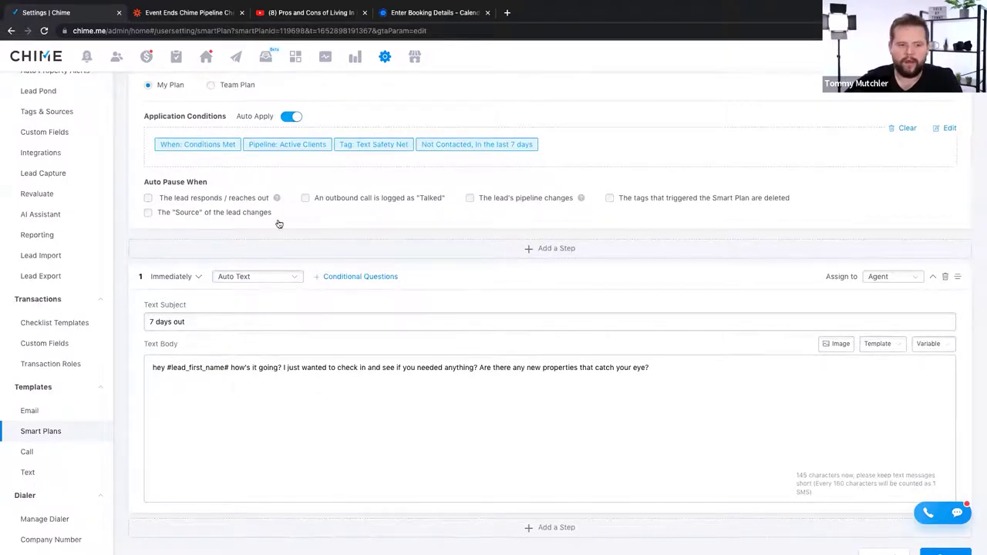
scroll(318, 185, up, 2)
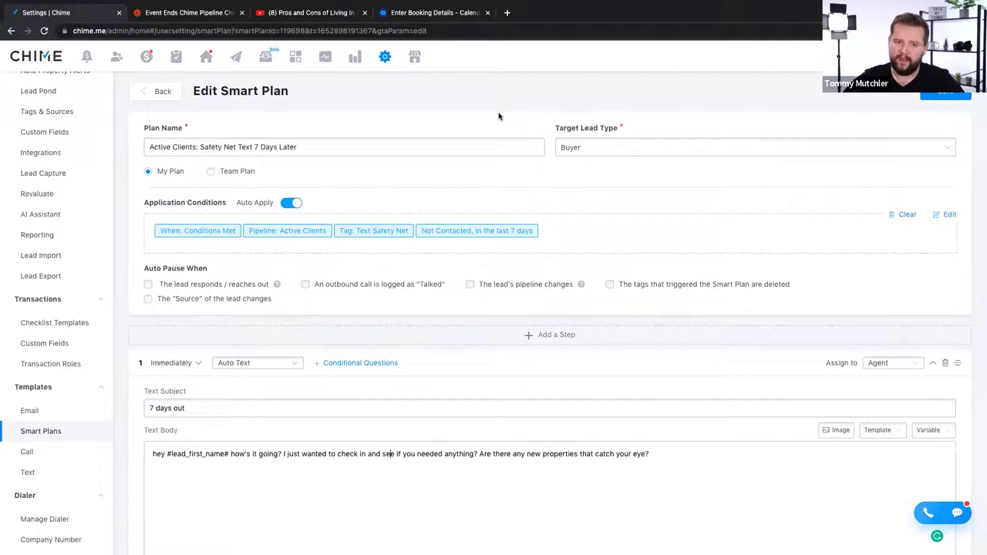
key(alt+Left)
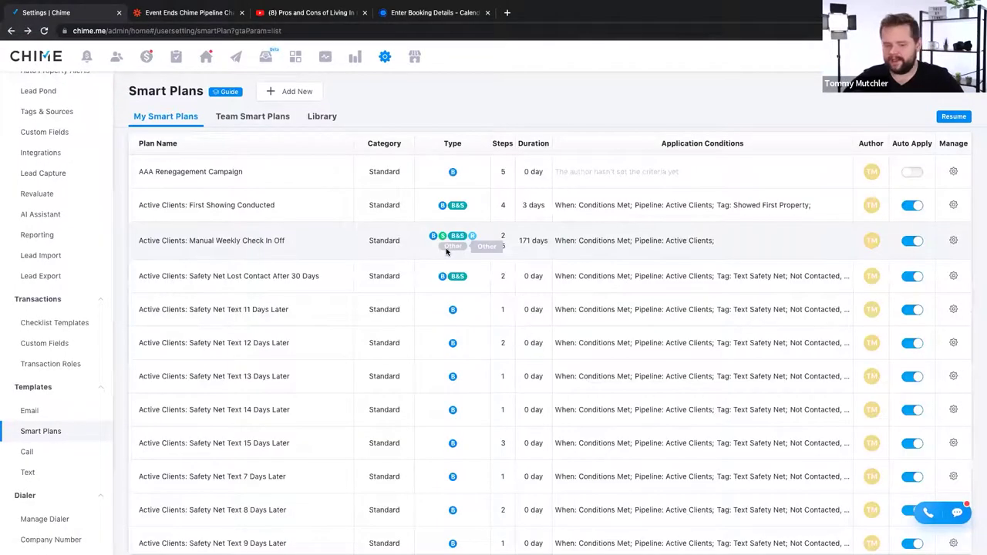
- Preview the two auto texts and the auto email in the "Active Clients: Safety Net Text 15 Days Later" plan, and close the preview
scroll(455, 254, down, 2)
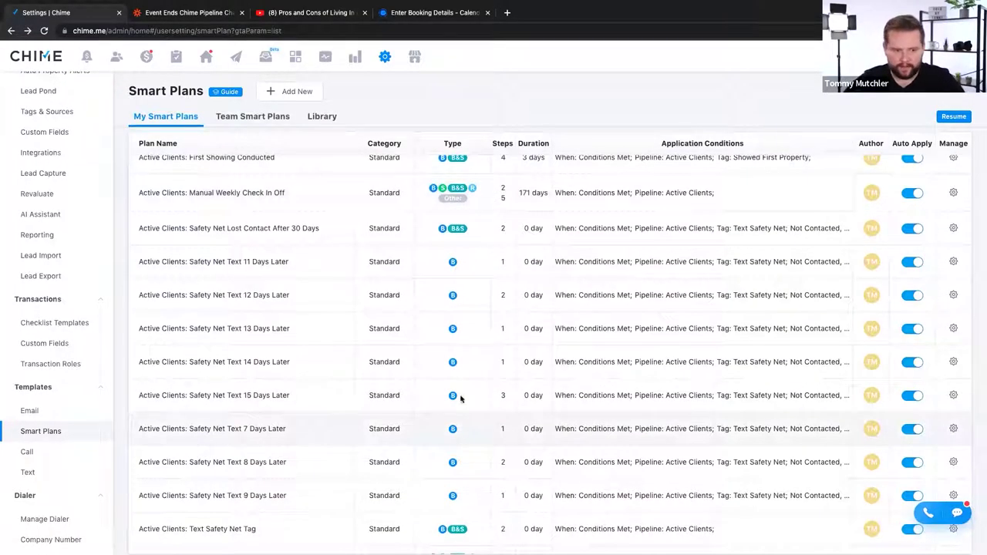
scroll(302, 311, down, 2)
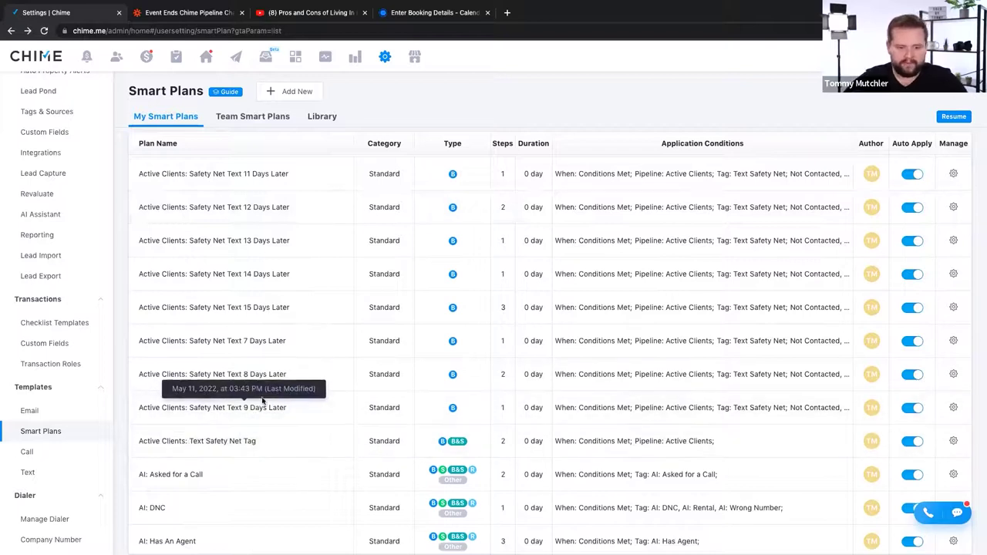
click(234, 310)
click(357, 269)
click(351, 241)
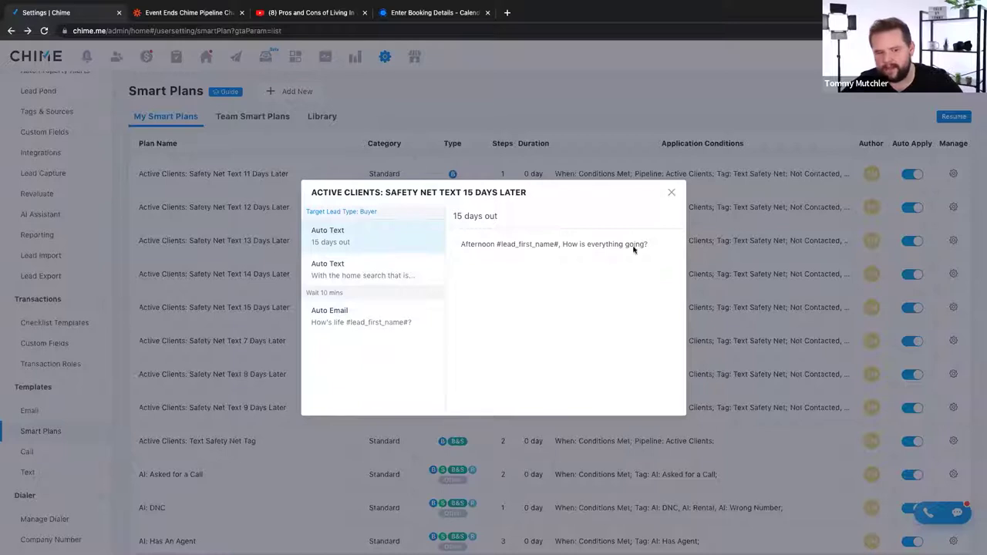
click(352, 276)
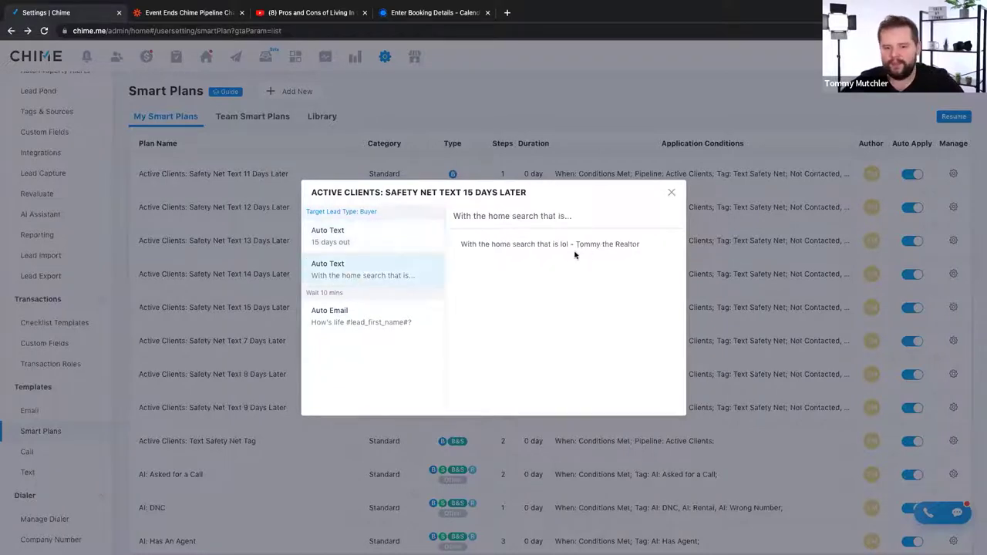
click(351, 325)
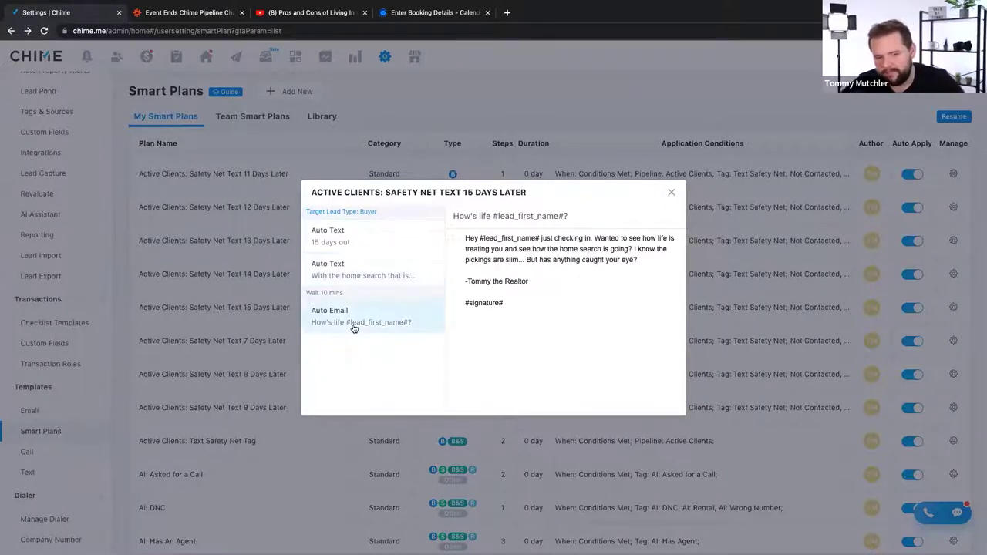
click(369, 236)
click(368, 275)
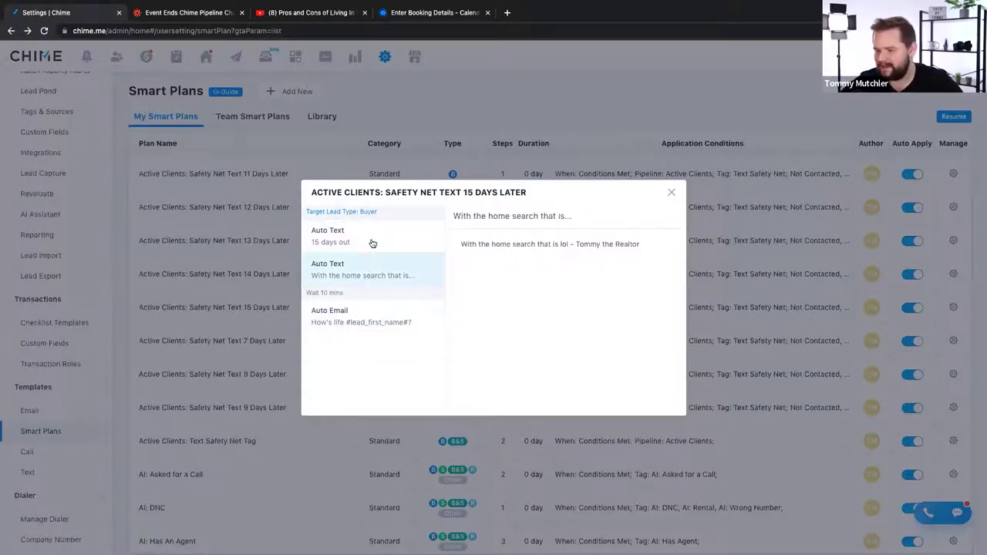
click(349, 320)
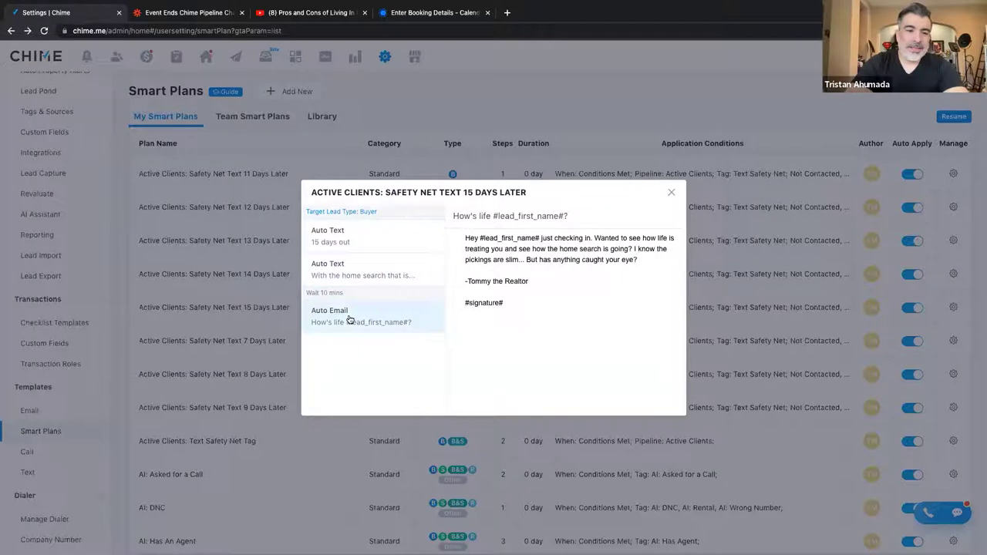
click(670, 193)
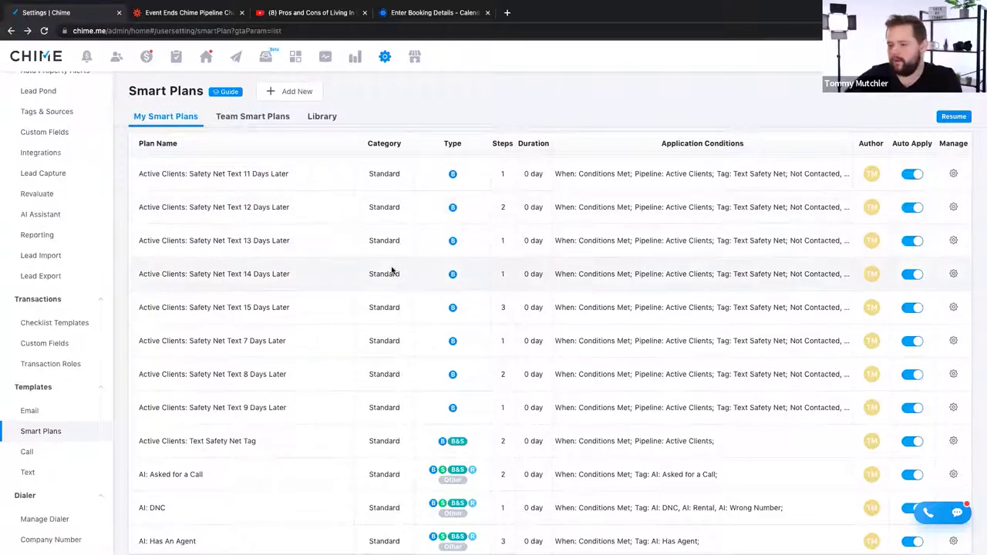
- Check the "Active Clients: Safety Net Lost Contact After 30 Days" entry among the smart plans and return to the list of all leads
scroll(470, 375, up, 1)
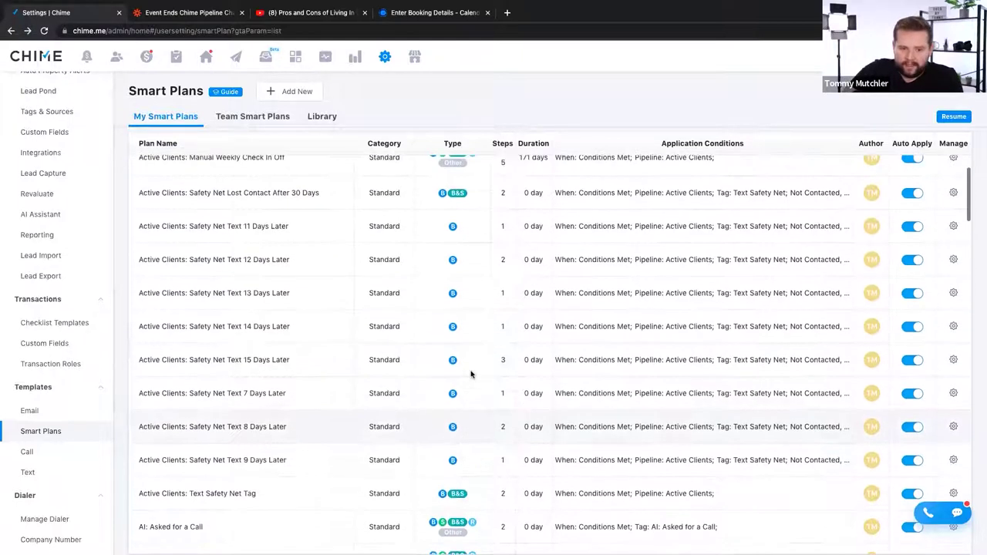
scroll(335, 231, up, 1)
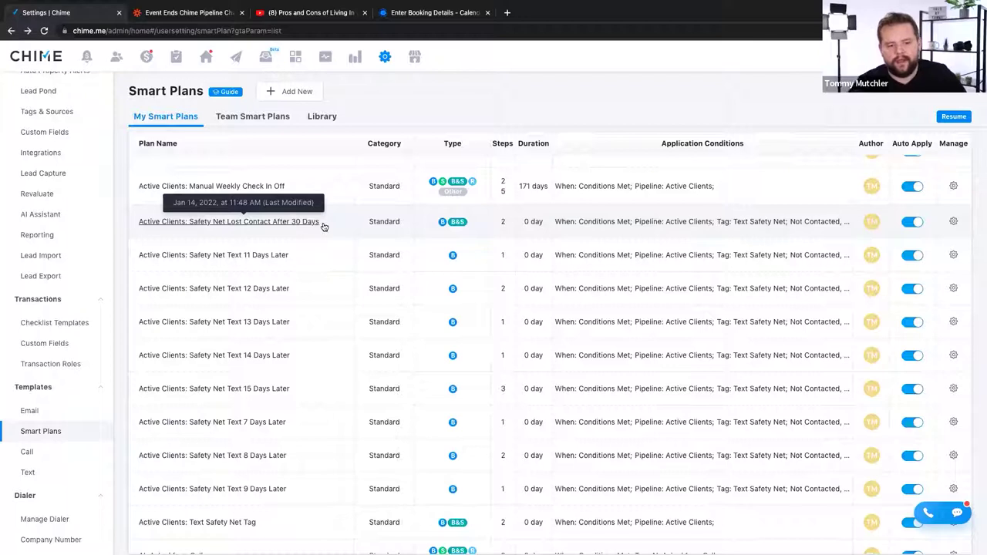
click(117, 59)
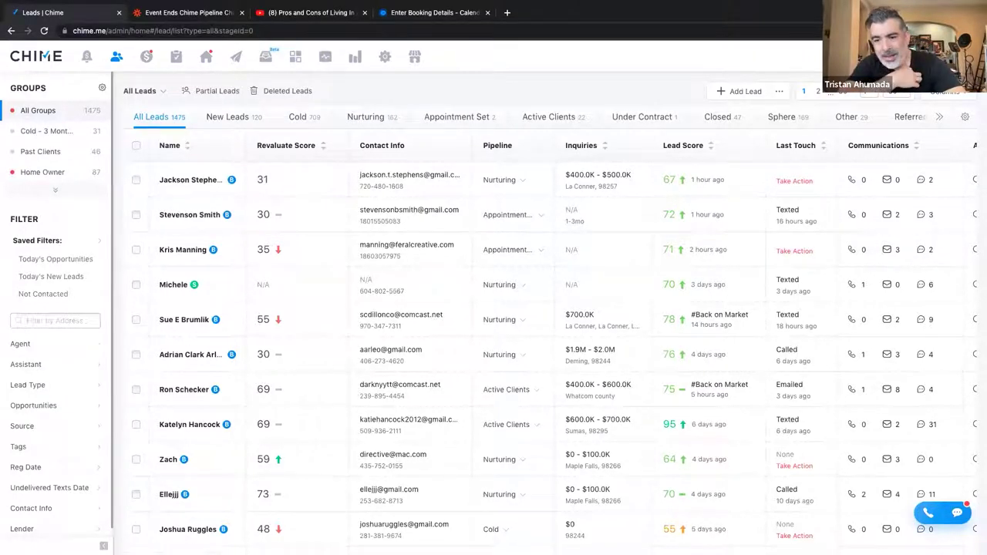
- Reopen the Smart Plans templates in the settings and look through the whole My Smart Plans list
click(386, 59)
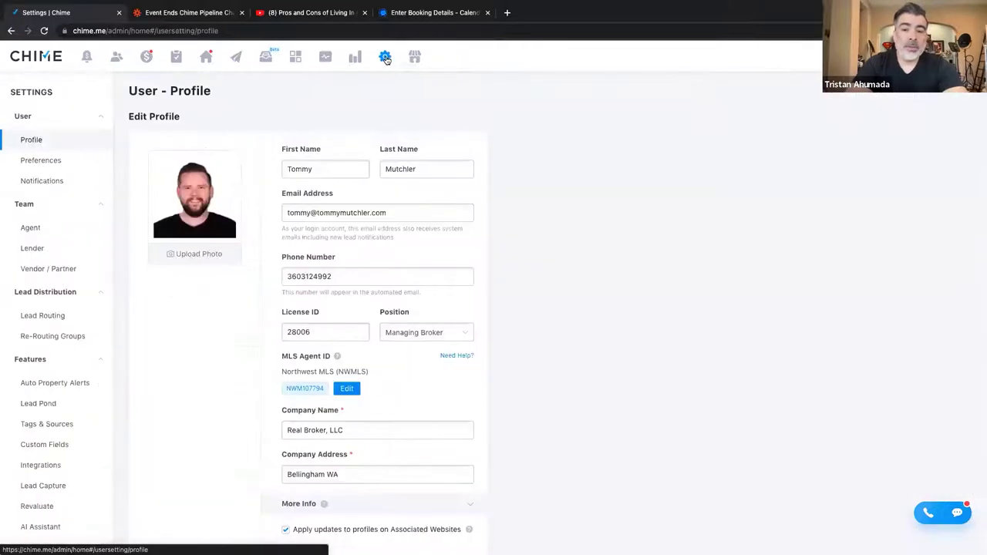
scroll(17, 516, down, 5)
click(51, 434)
scroll(247, 420, down, 3)
scroll(247, 420, down, 5)
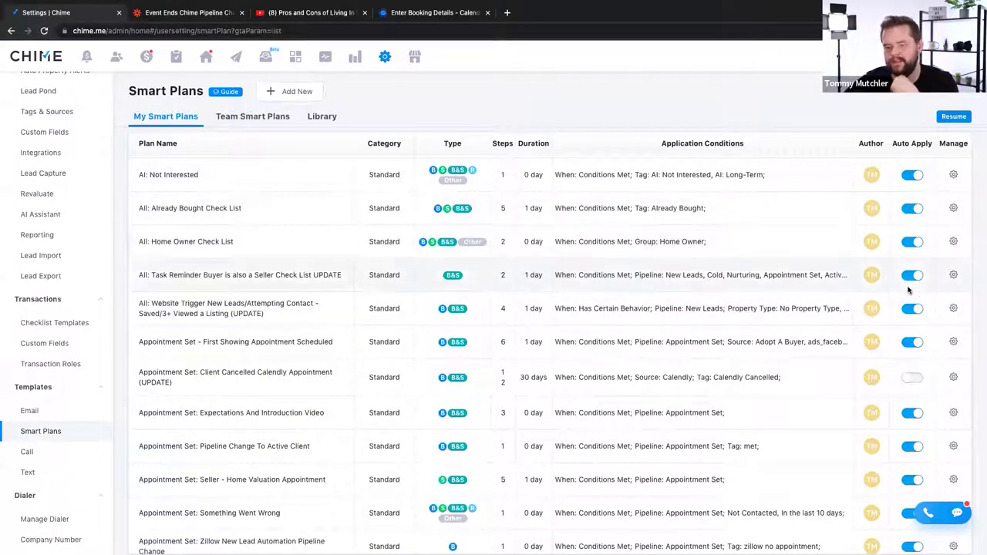
scroll(430, 390, down, 10)
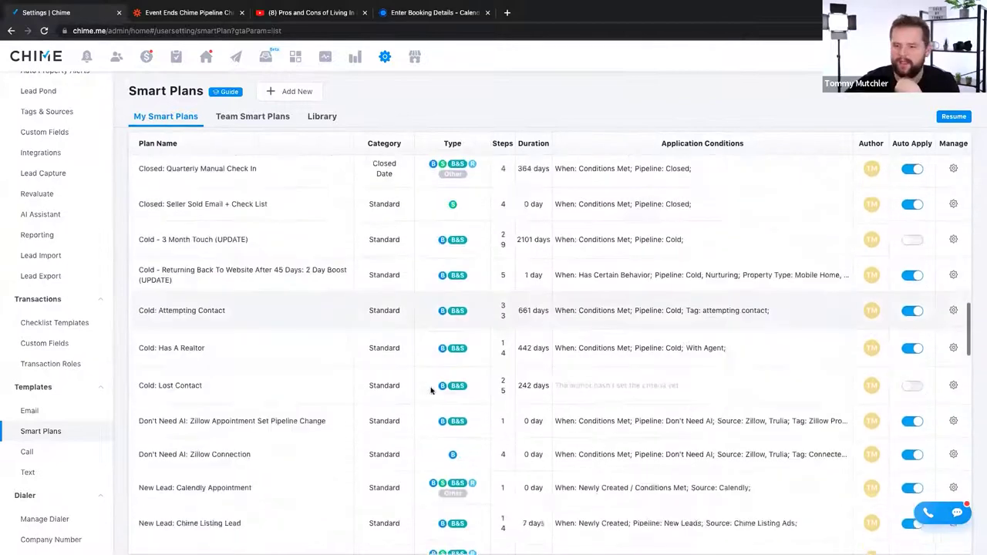
scroll(430, 390, down, 10)
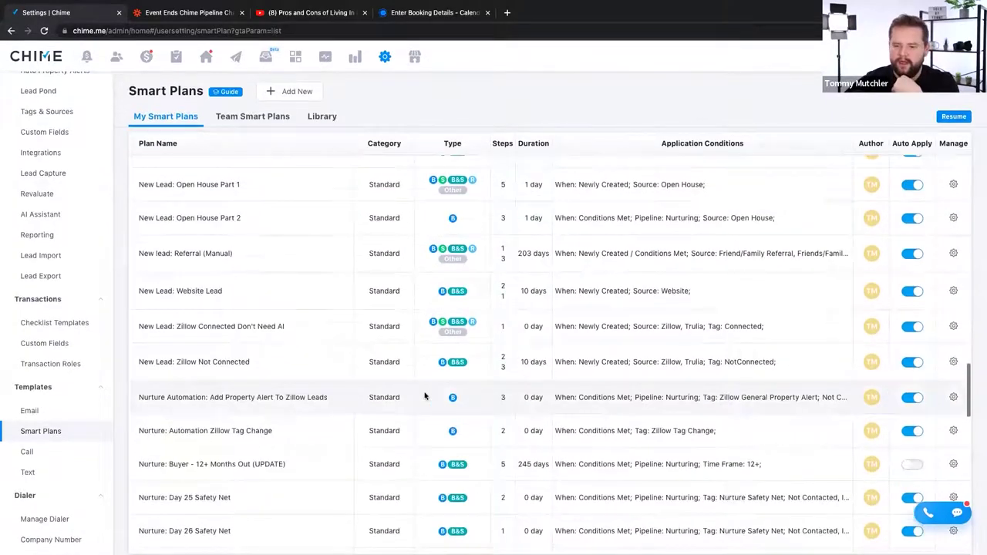
scroll(425, 396, down, 10)
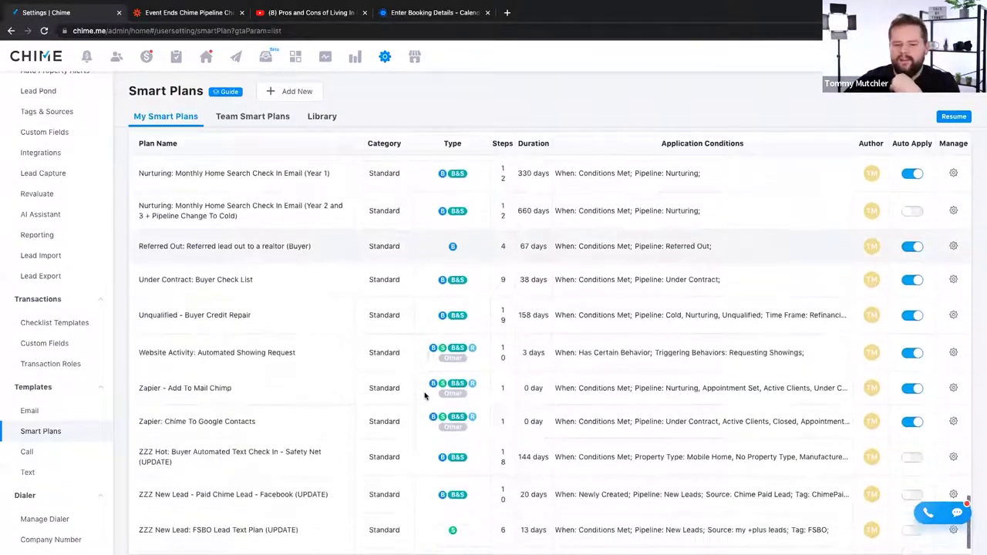
- Examine the Smart Plan Report for each plan's applied leads, sent emails, open rate and sent texts
scroll(424, 395, down, 5)
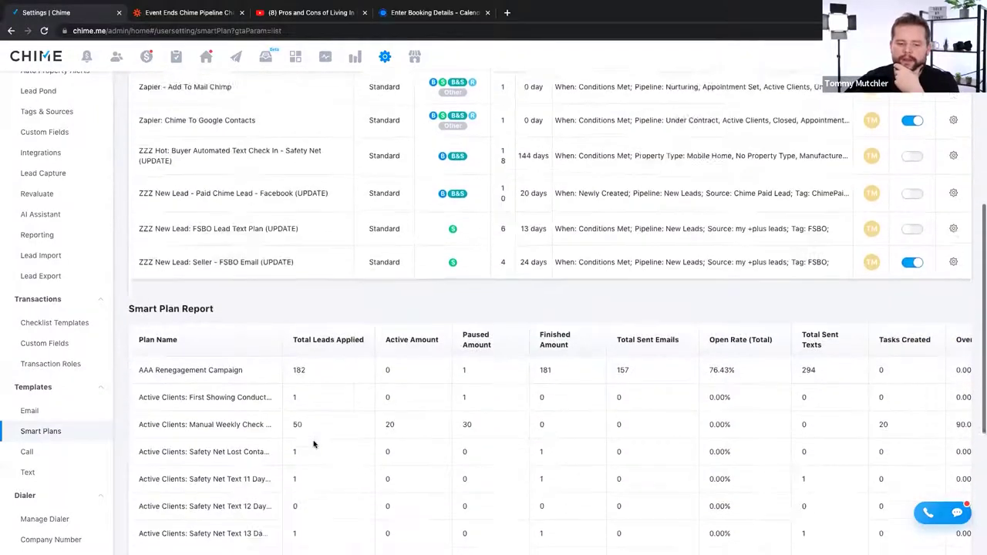
scroll(314, 444, down, 5)
scroll(154, 223, down, 5)
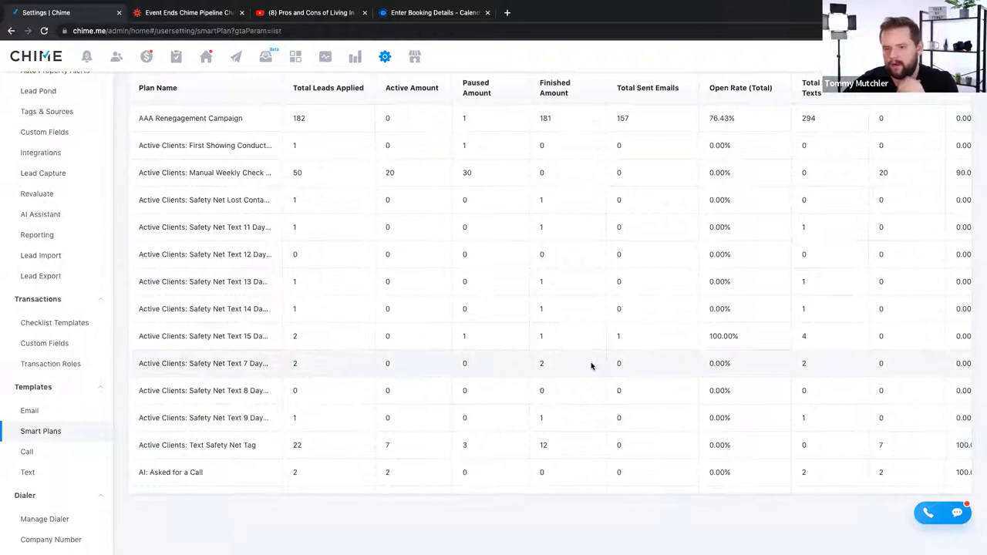
scroll(592, 366, up, 1)
scroll(828, 144, down, 2)
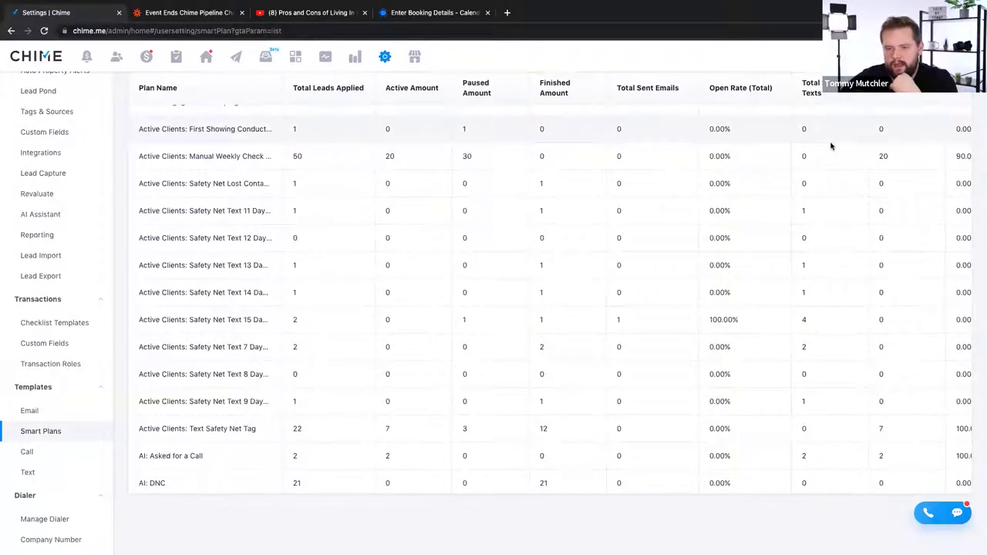
scroll(831, 145, down, 2)
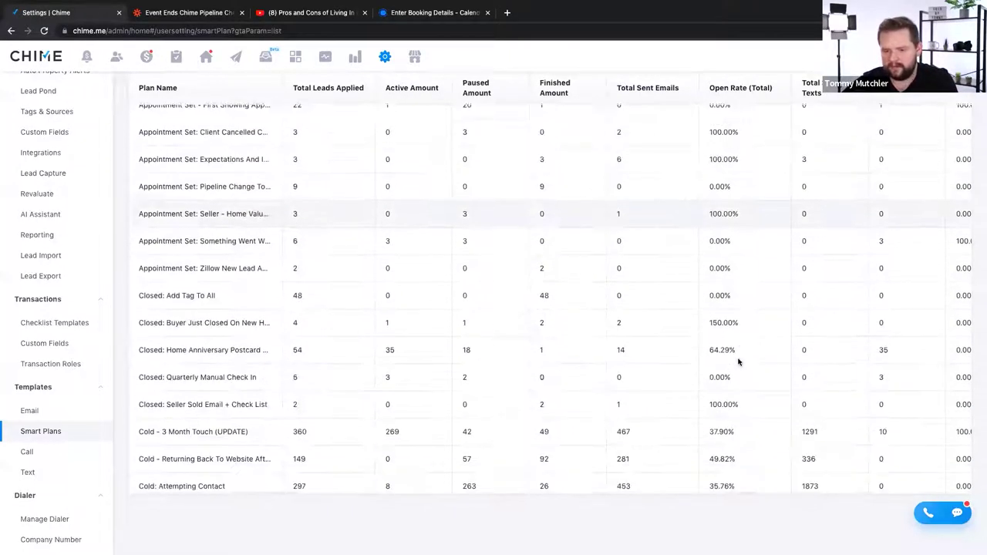
scroll(721, 264, down, 1)
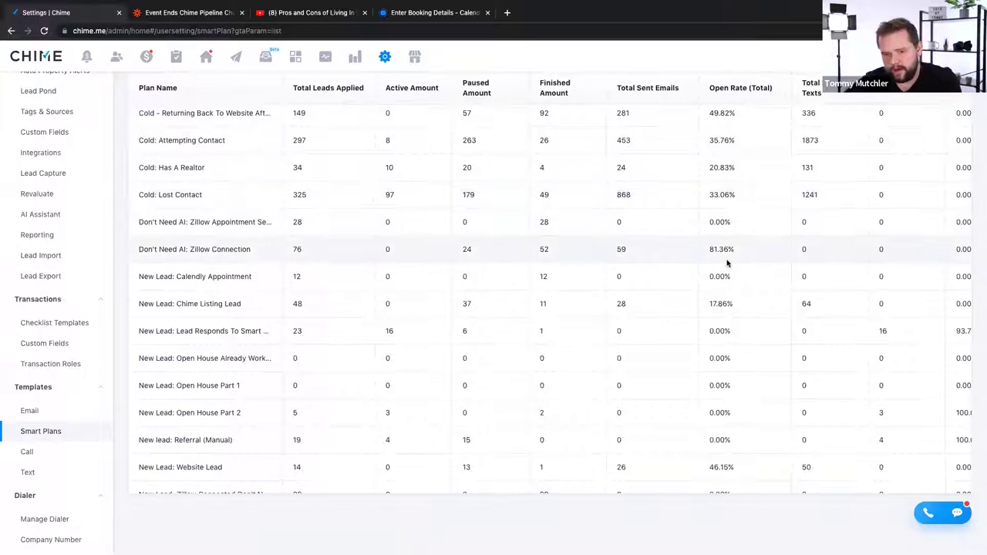
scroll(726, 260, down, 12)
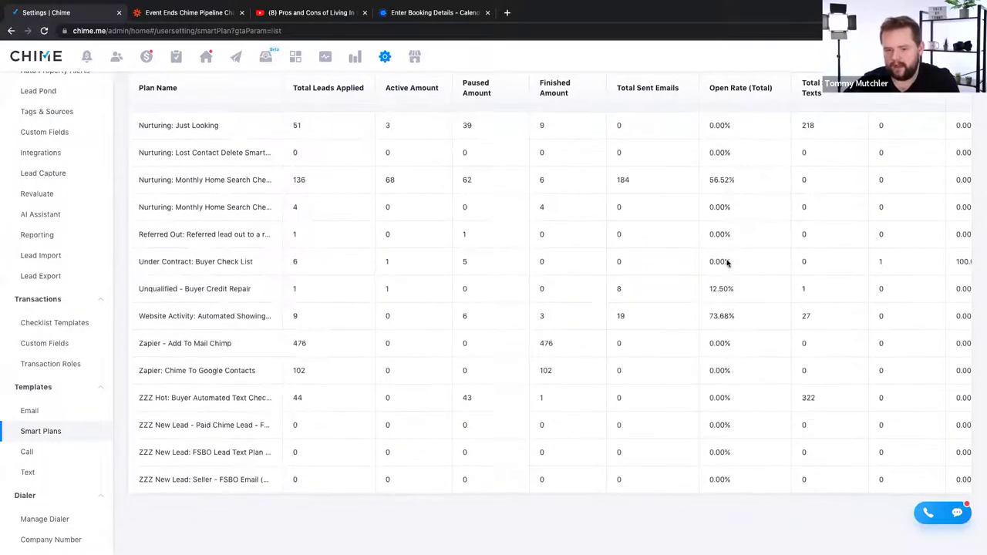
- Go back through the My Smart Plans list to the Appointment Set plans and bring the Features settings into view
scroll(285, 260, up, 15)
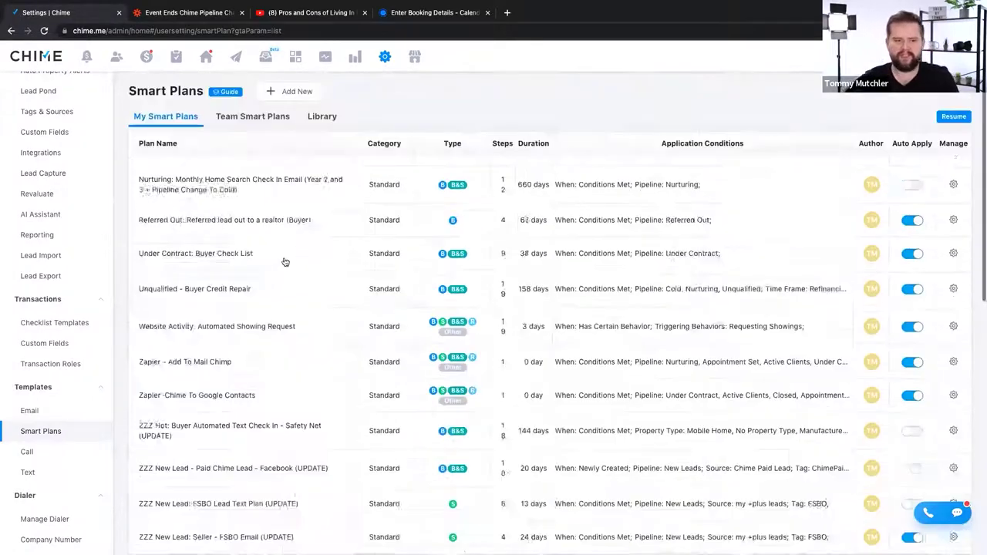
scroll(285, 261, up, 8)
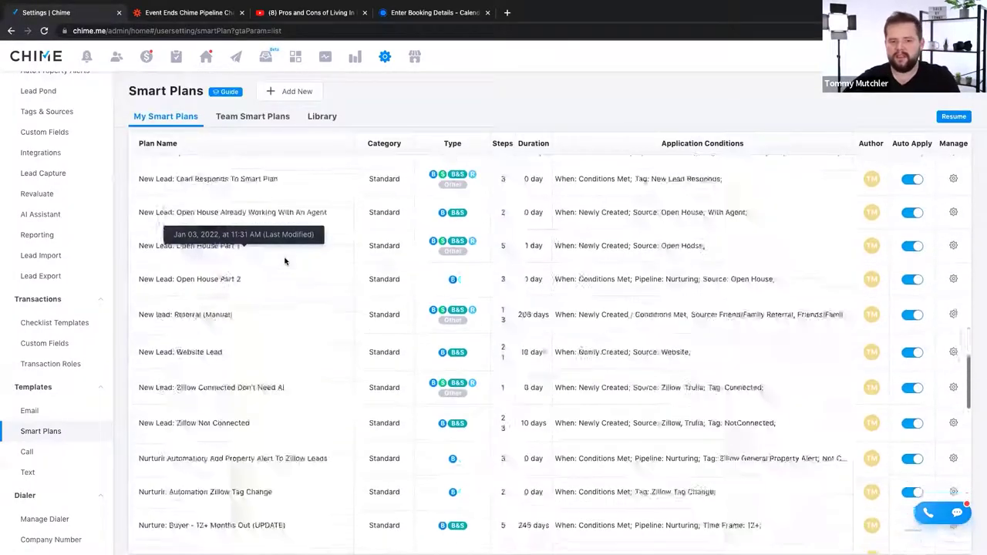
scroll(225, 254, up, 10)
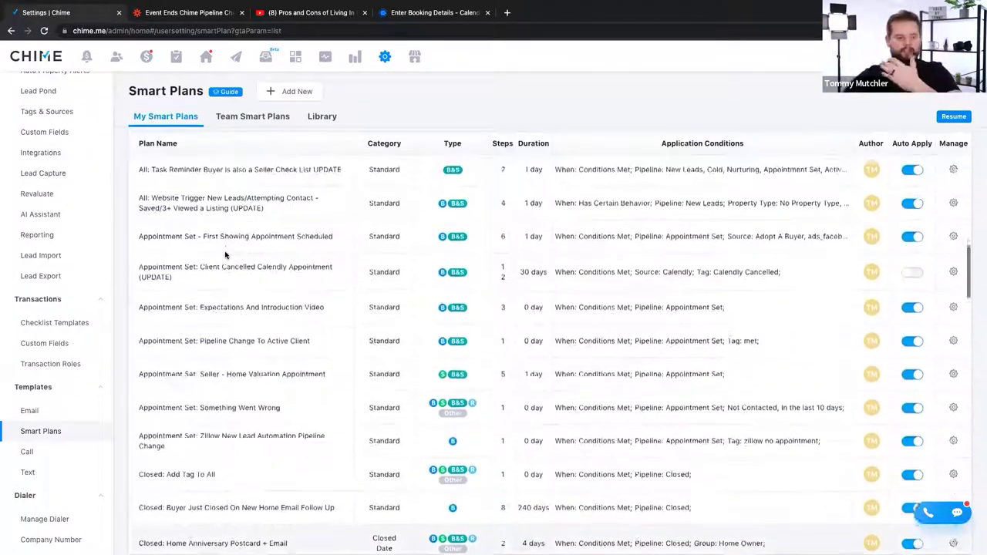
scroll(225, 255, up, 1)
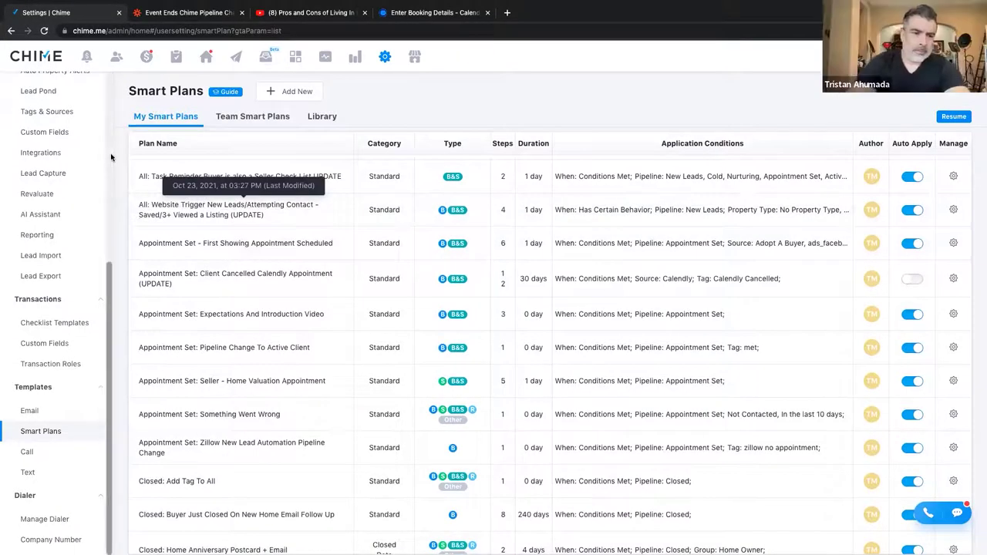
scroll(57, 309, up, 3)
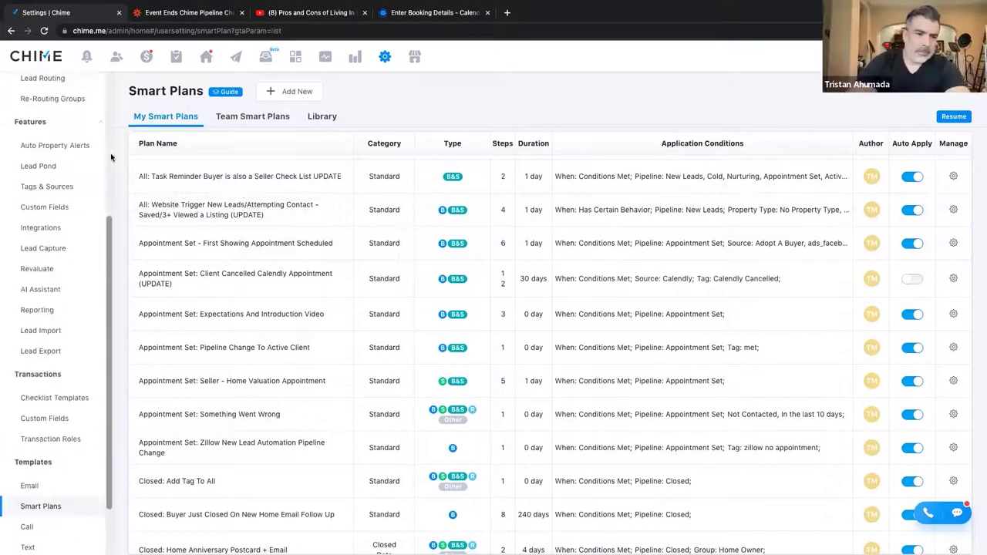
- Start a new smart plan, examine its application conditions, auto-pause options and the action types available for a step, and leave it unsaved
click(301, 93)
click(407, 92)
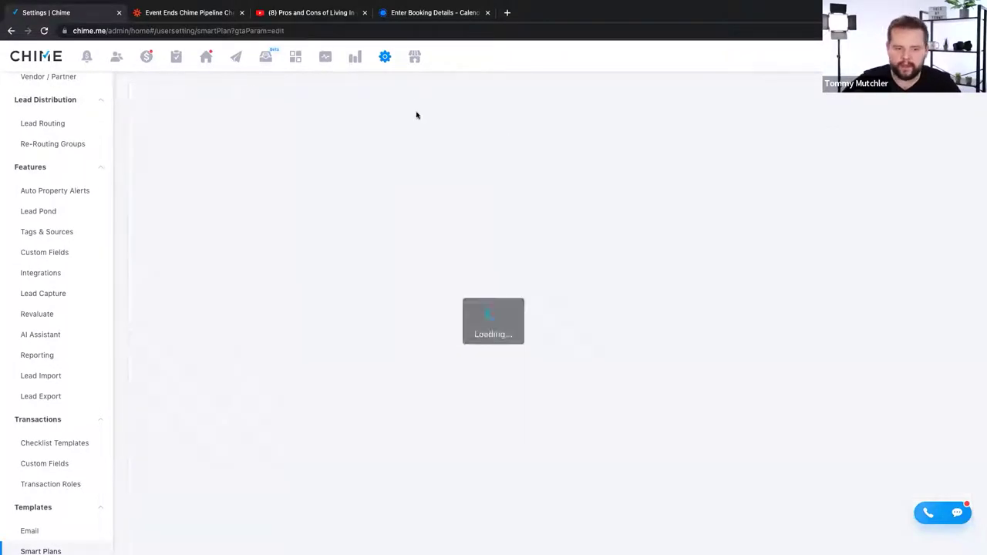
scroll(279, 383, down, 3)
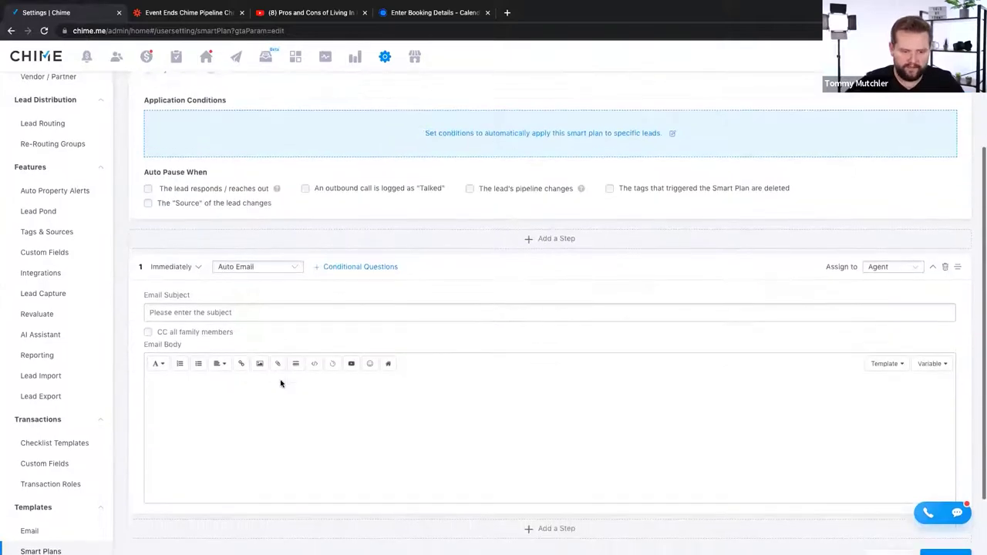
click(233, 198)
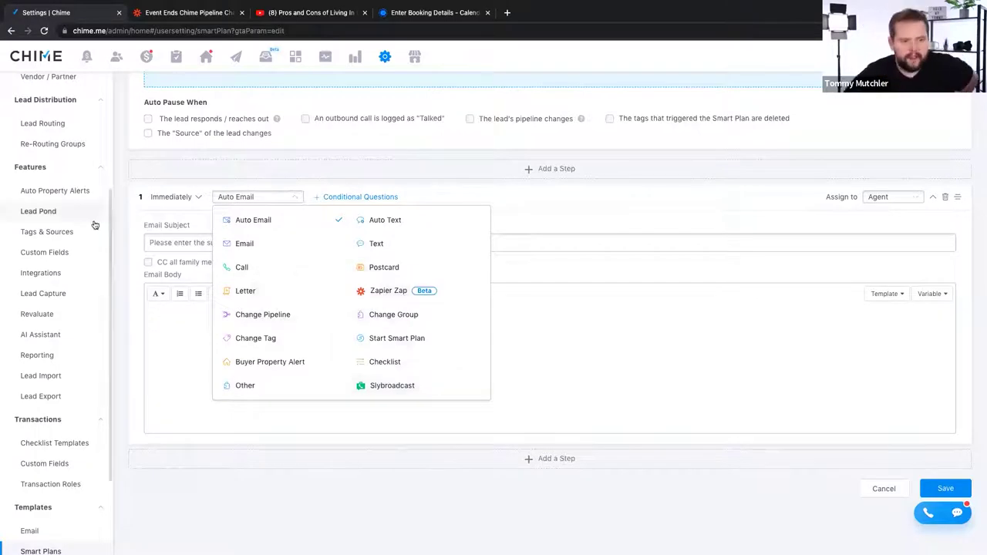
click(124, 112)
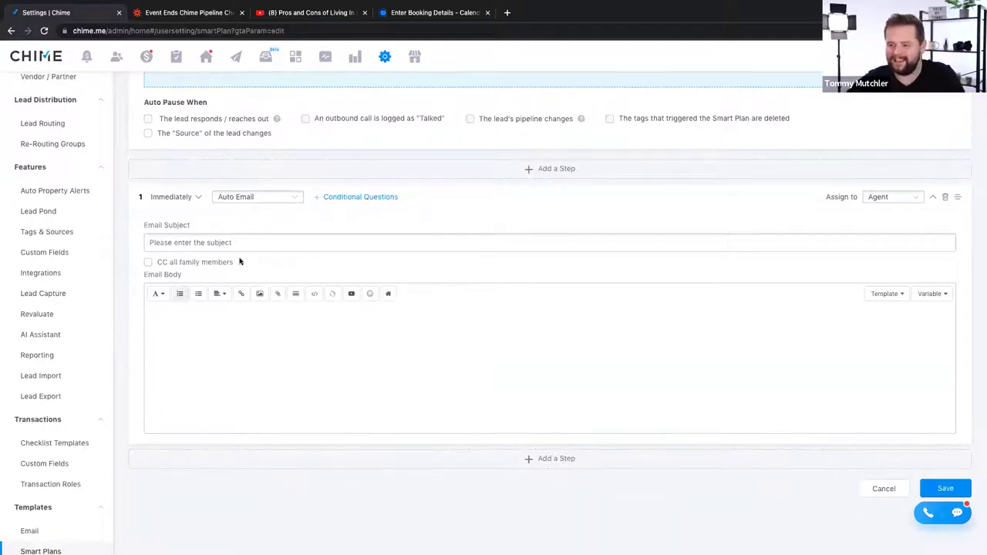
scroll(440, 215, up, 3)
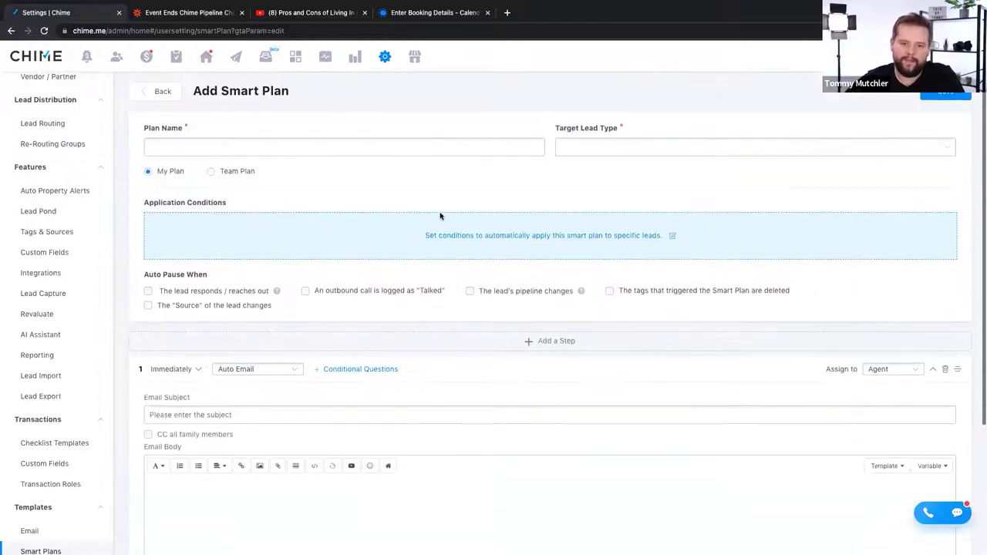
scroll(372, 342, down, 3)
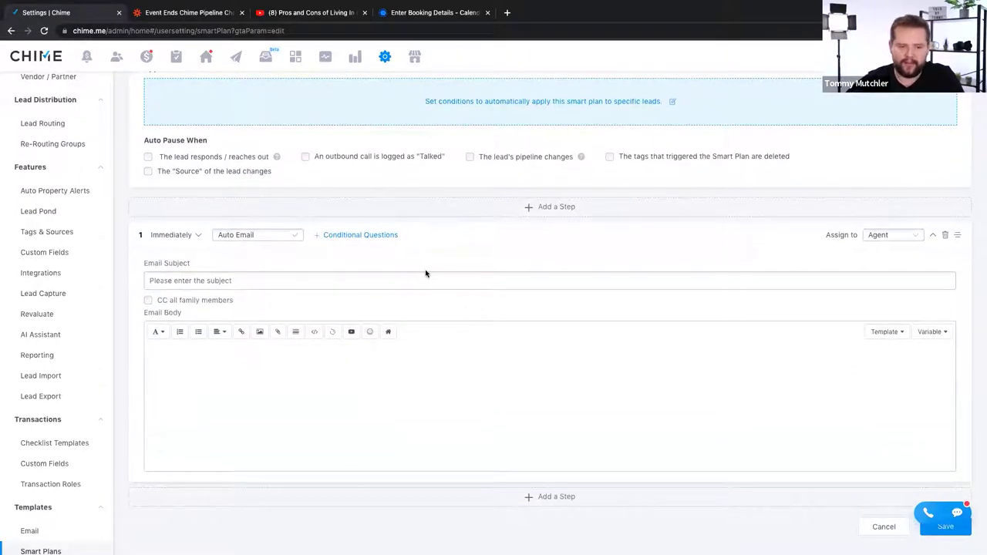
key(alt+Left)
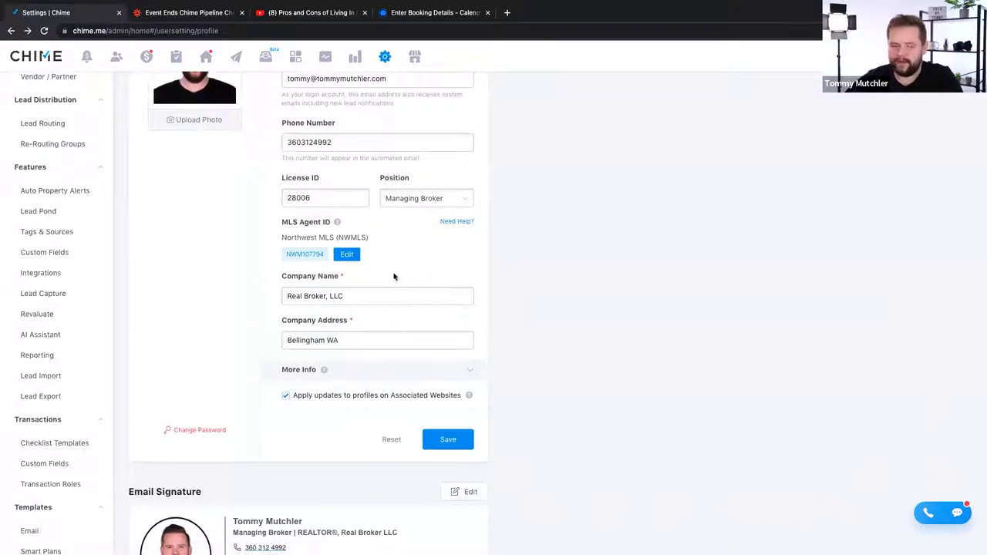
- Reopen the Smart Plans templates and look through My Smart Plans from the Active Clients plans down to the New Lead plans
scroll(13, 464, down, 2)
click(52, 432)
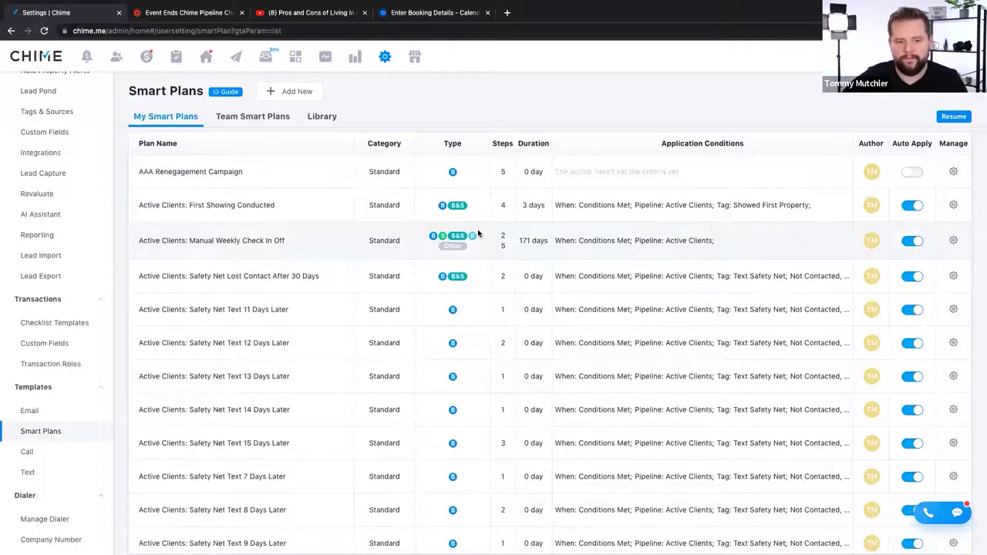
scroll(494, 243, down, 2)
scroll(494, 242, up, 2)
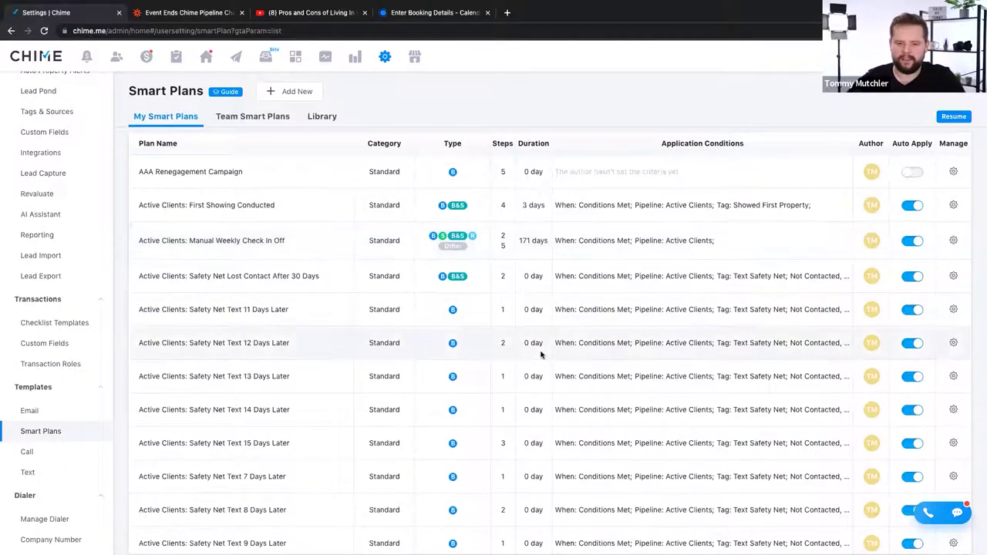
scroll(542, 348, down, 3)
scroll(542, 353, down, 10)
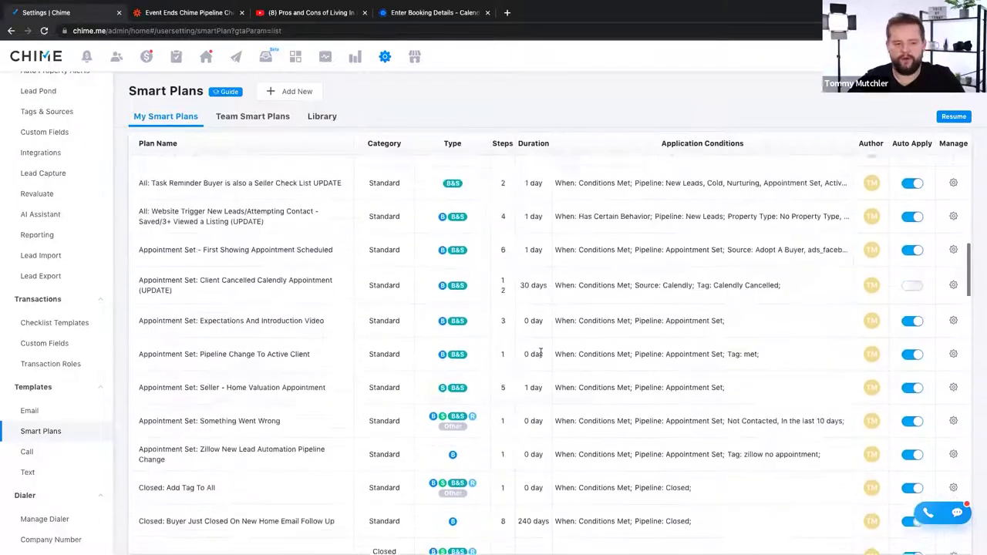
scroll(419, 322, down, 5)
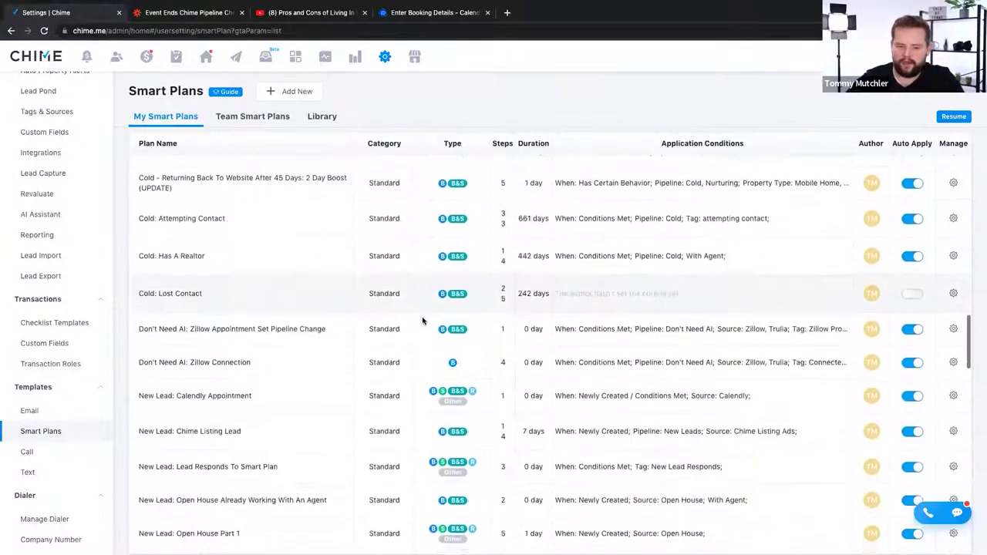
scroll(423, 321, down, 5)
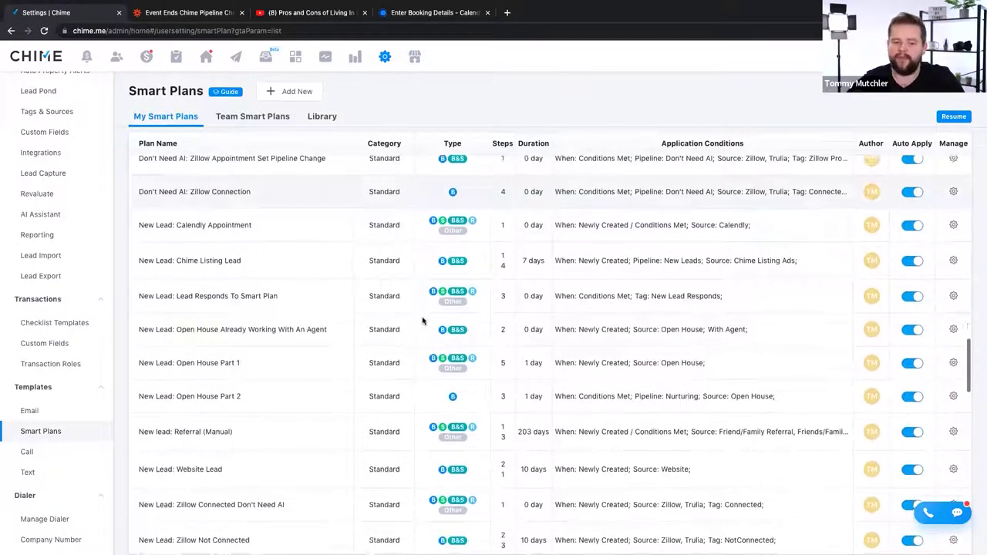
scroll(424, 319, down, 2)
- Return to the Active Clients safety net plans and go back down My Smart Plans to the Appointment Set plans
scroll(423, 319, up, 15)
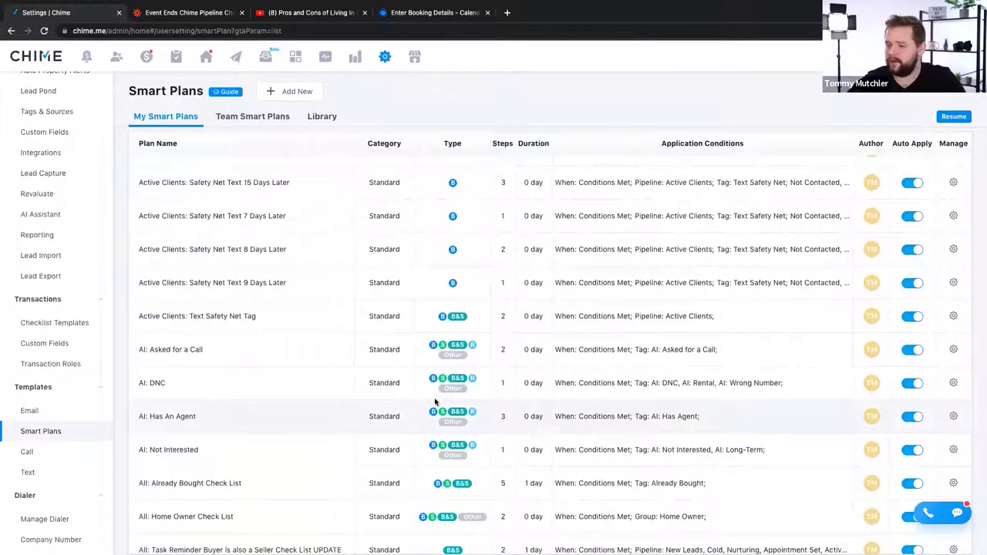
scroll(460, 168, up, 4)
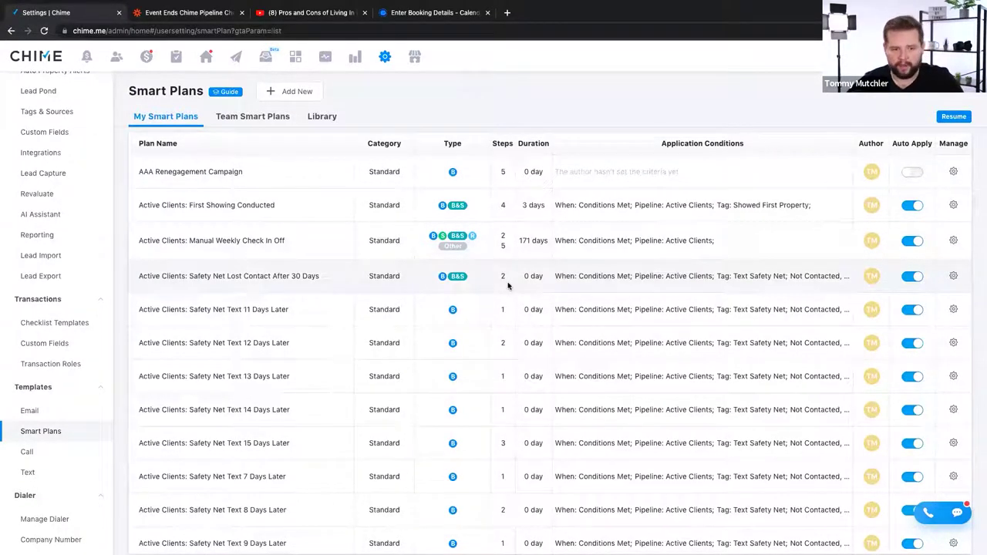
scroll(508, 380, down, 3)
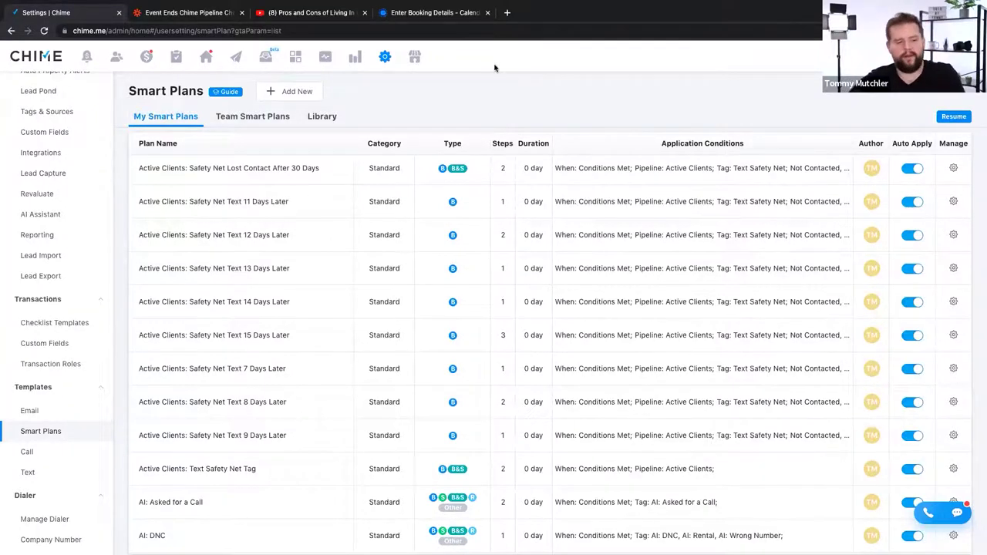
scroll(493, 77, up, 3)
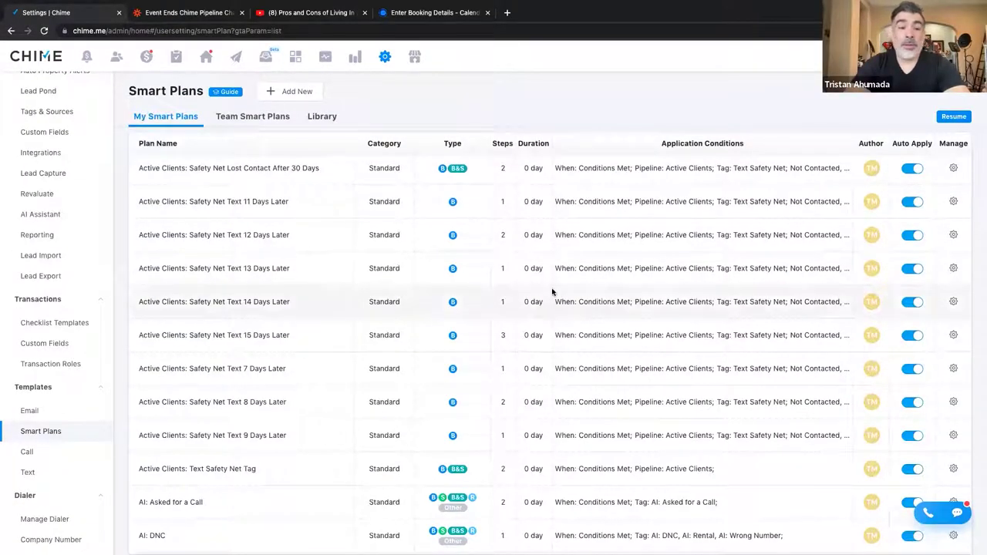
scroll(555, 290, down, 4)
scroll(553, 291, down, 3)
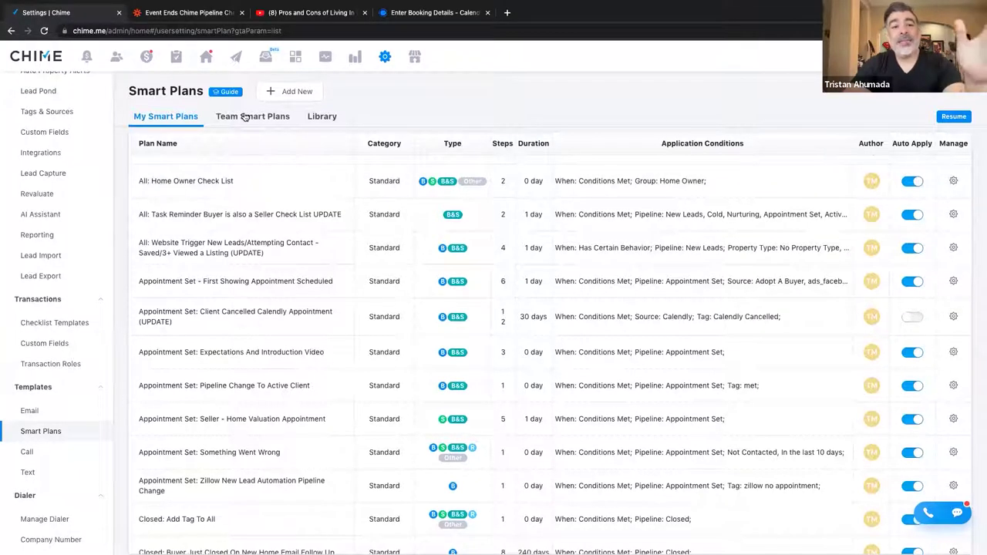
- Open the smart plan Library and look over its ready-made plans with their scenarios, plan types, lead types, steps and durations
click(331, 117)
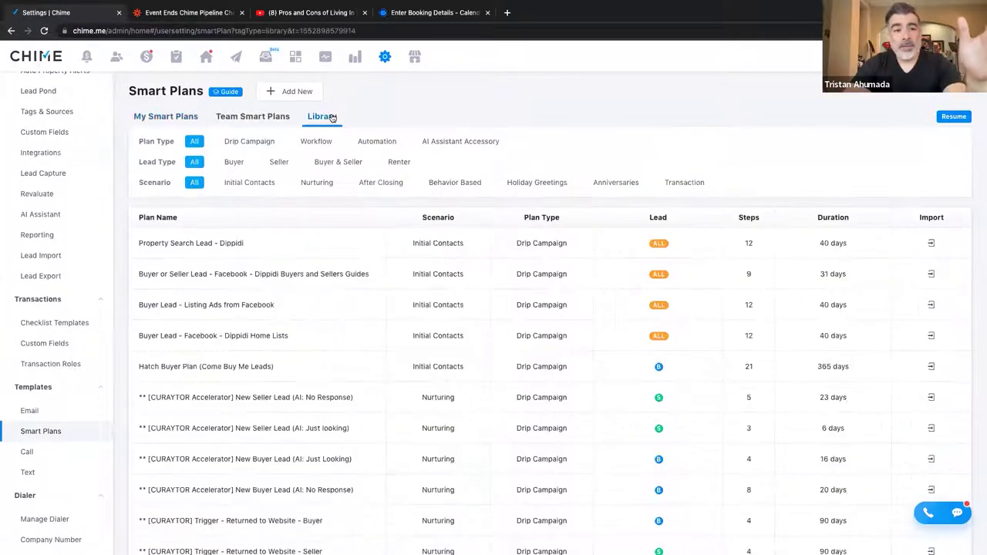
scroll(440, 360, down, 1)
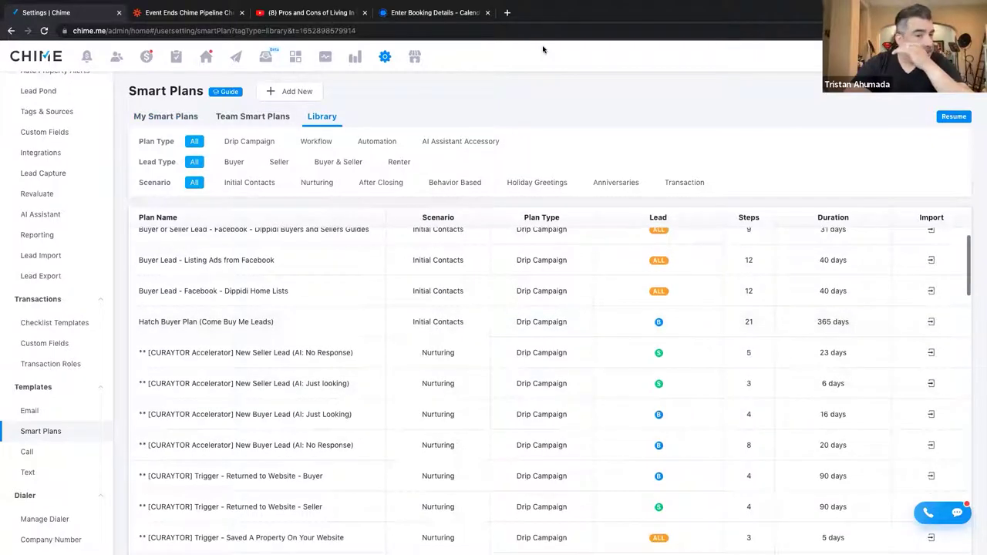
scroll(557, 77, down, 2)
scroll(504, 289, up, 1)
scroll(503, 289, down, 10)
scroll(503, 289, down, 8)
scroll(503, 288, up, 16)
scroll(504, 289, up, 5)
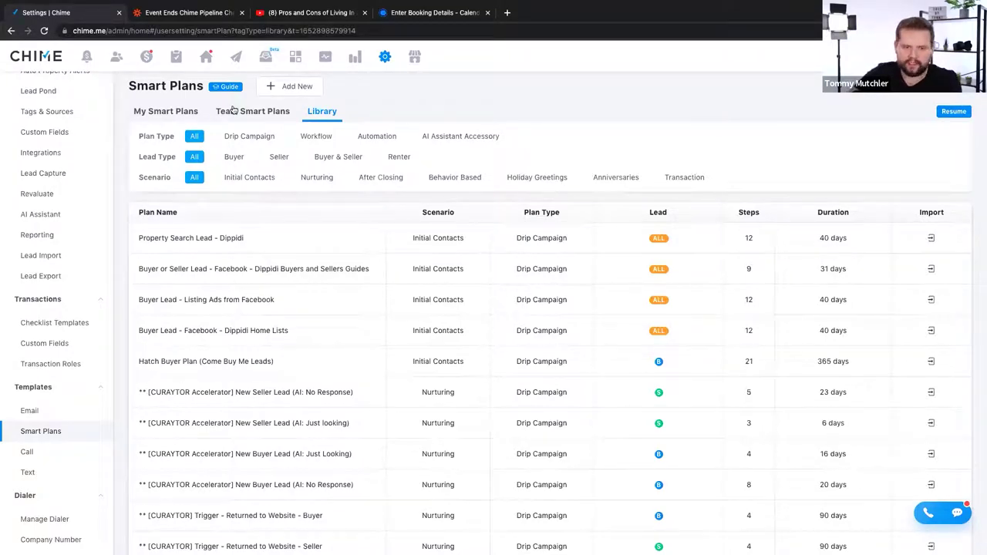
- Examine the Library plans from the CURAYTOR triggers through the AI and holiday card plans to the Buyer Lead drips
scroll(419, 223, down, 6)
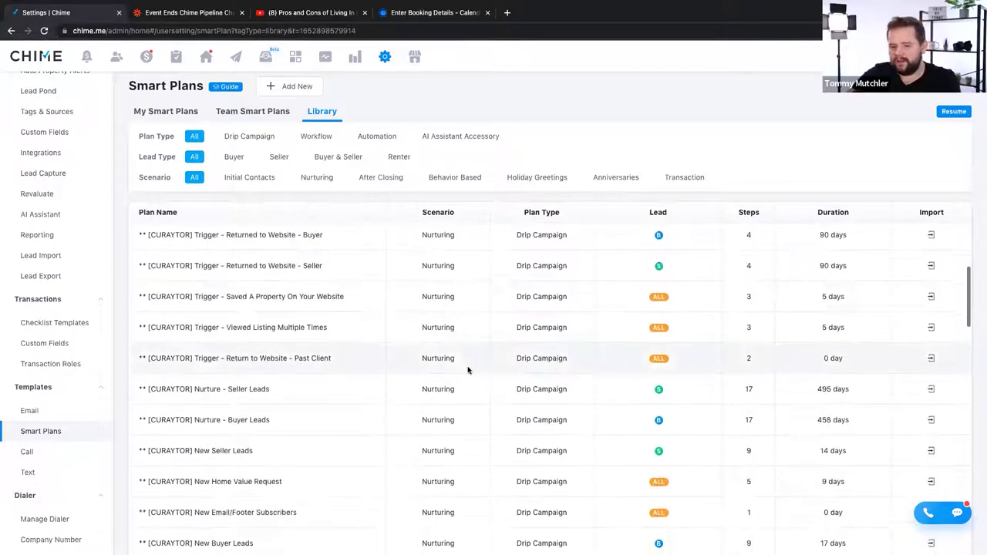
scroll(467, 370, down, 6)
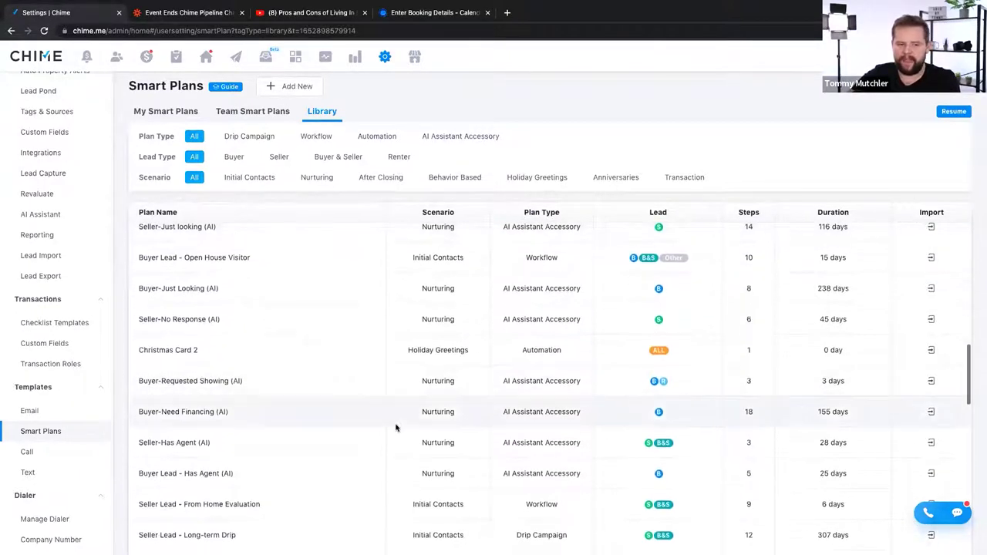
scroll(395, 428, down, 6)
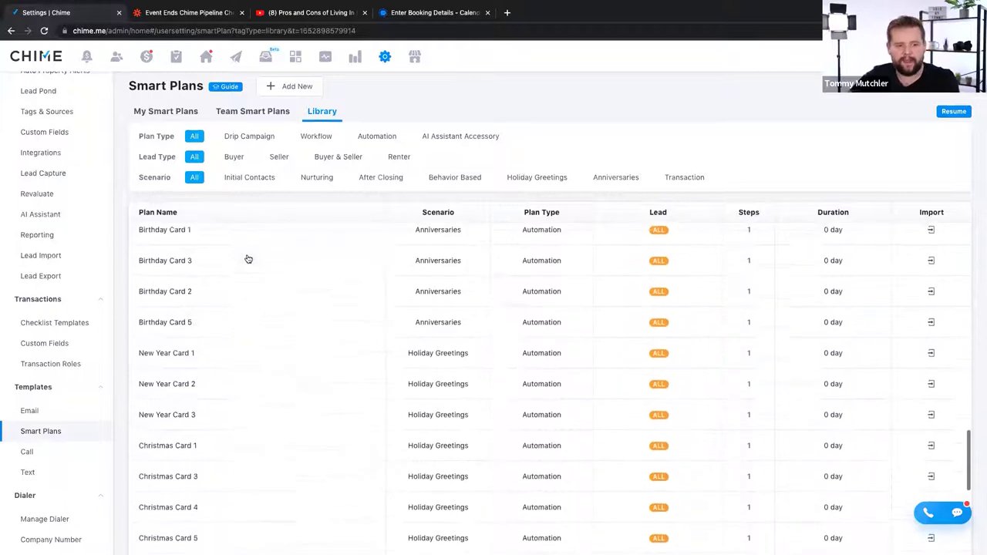
scroll(131, 263, down, 6)
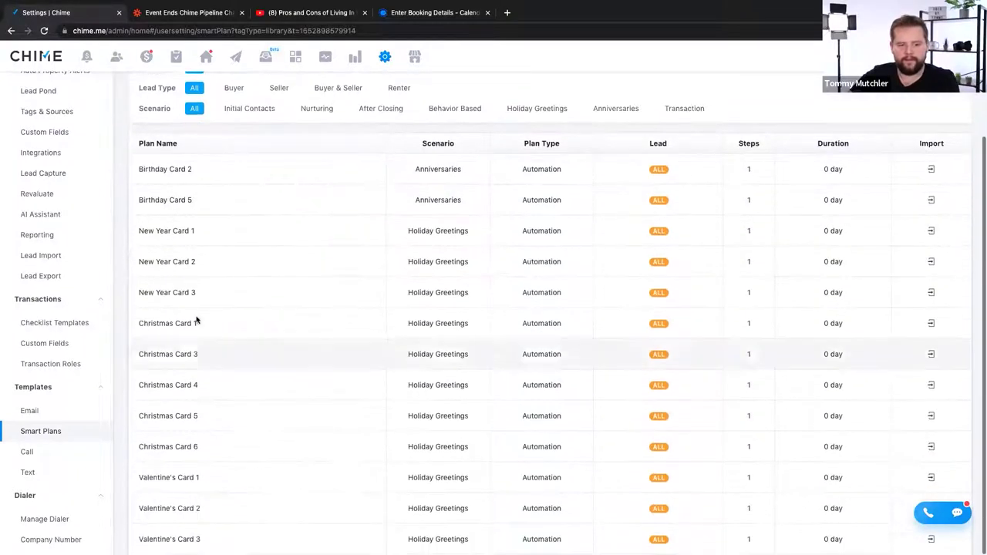
scroll(197, 320, down, 6)
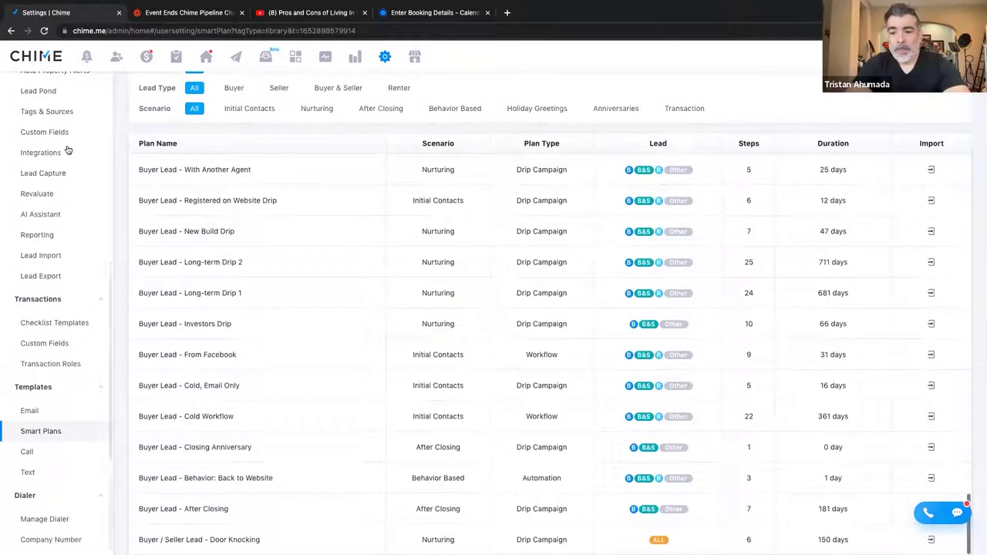
scroll(120, 144, up, 1)
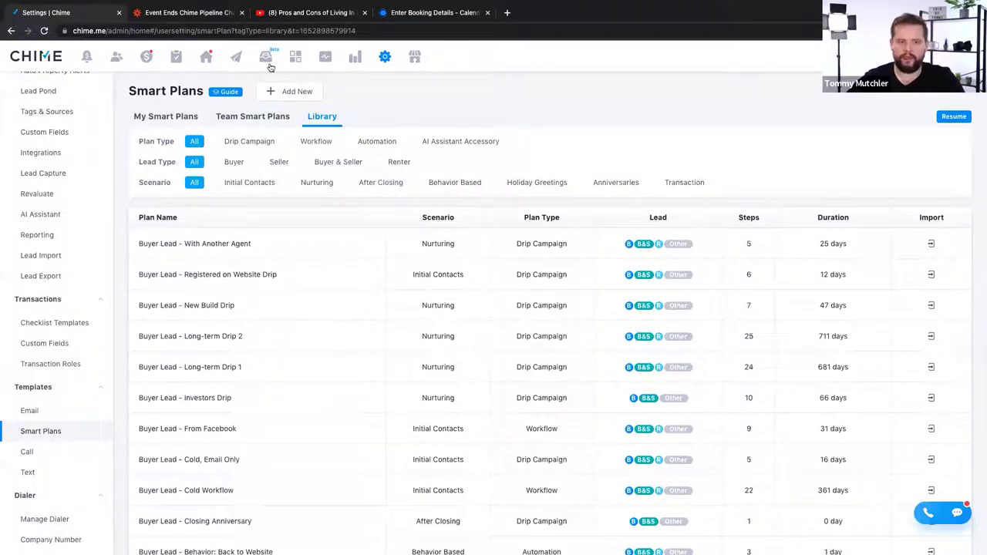
- Check the message conversations in the Workspace inbox and return to the smart plan Library
click(269, 64)
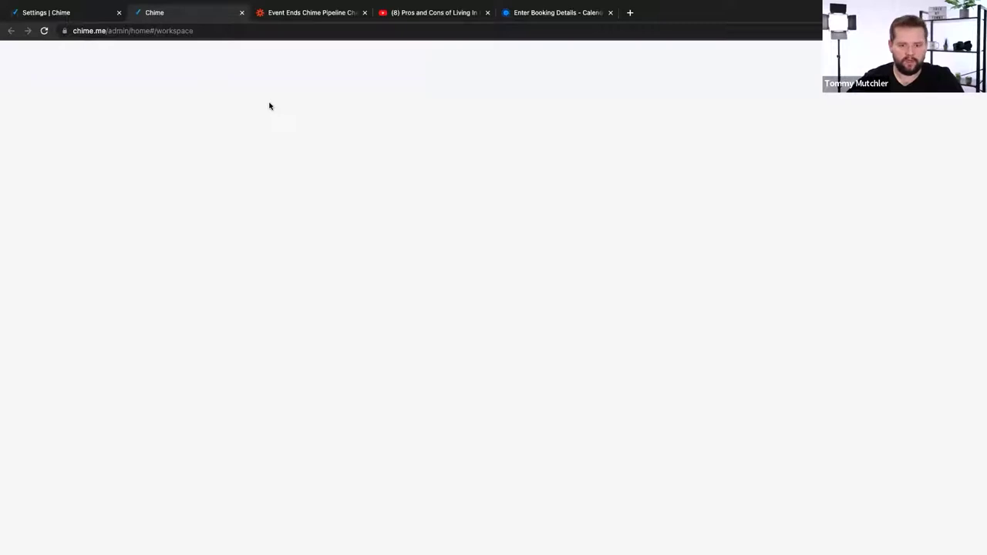
scroll(198, 244, down, 10)
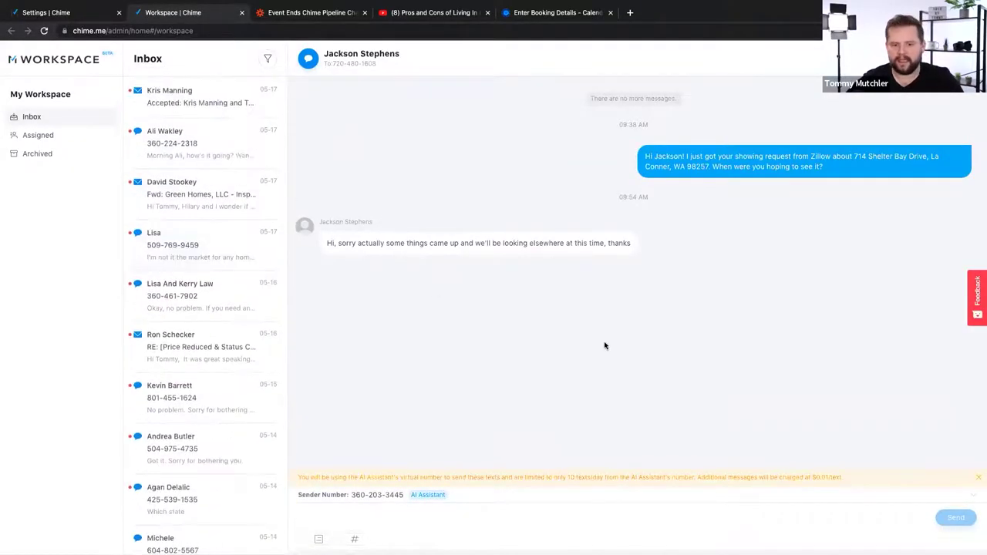
click(34, 13)
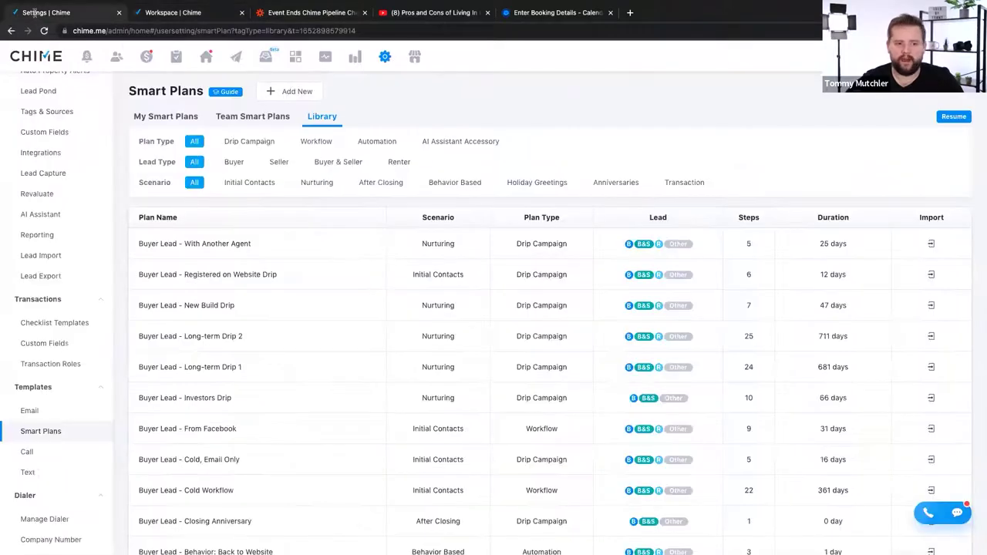
- Look back through the Library's Buyer Lead, Seller Lead and Anniversary Card plans
click(958, 514)
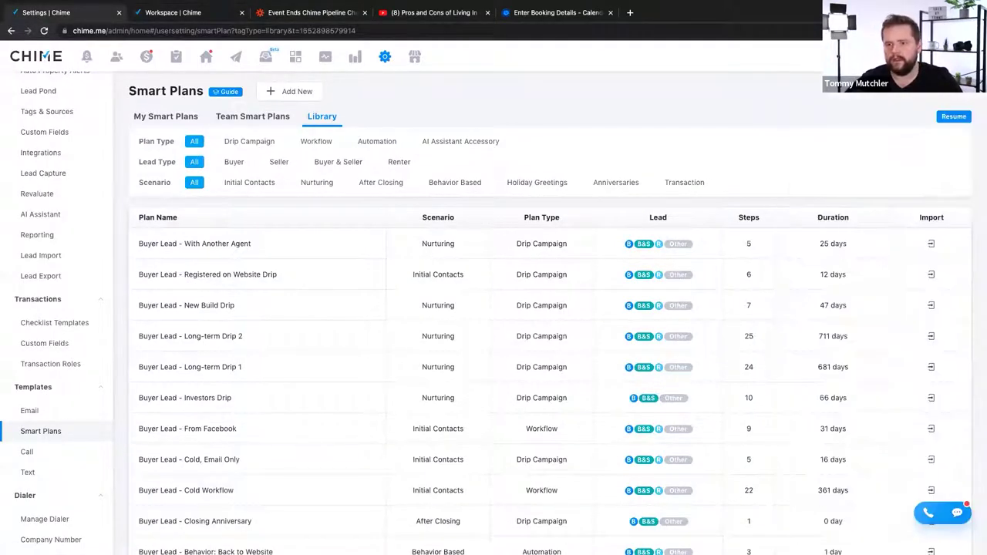
scroll(364, 270, down, 1)
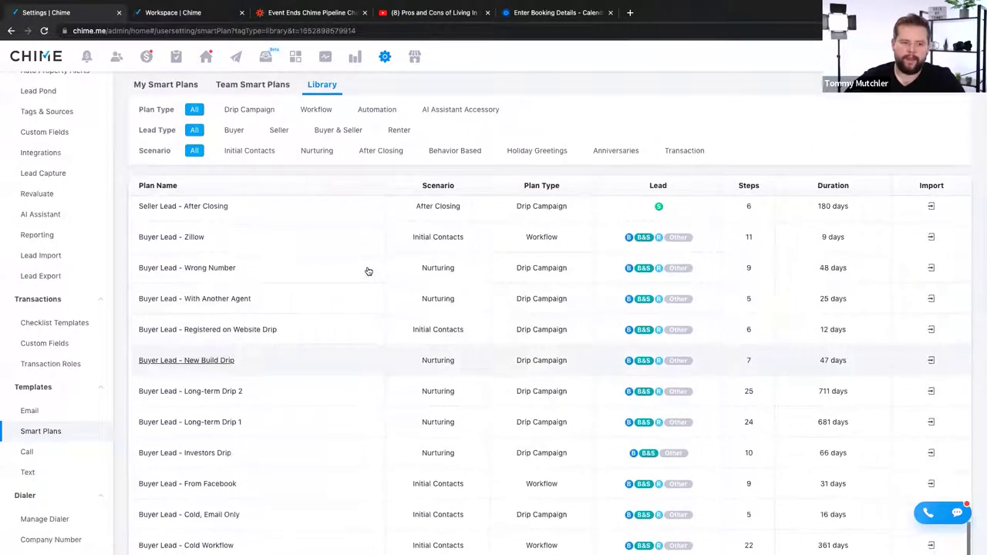
scroll(390, 289, up, 5)
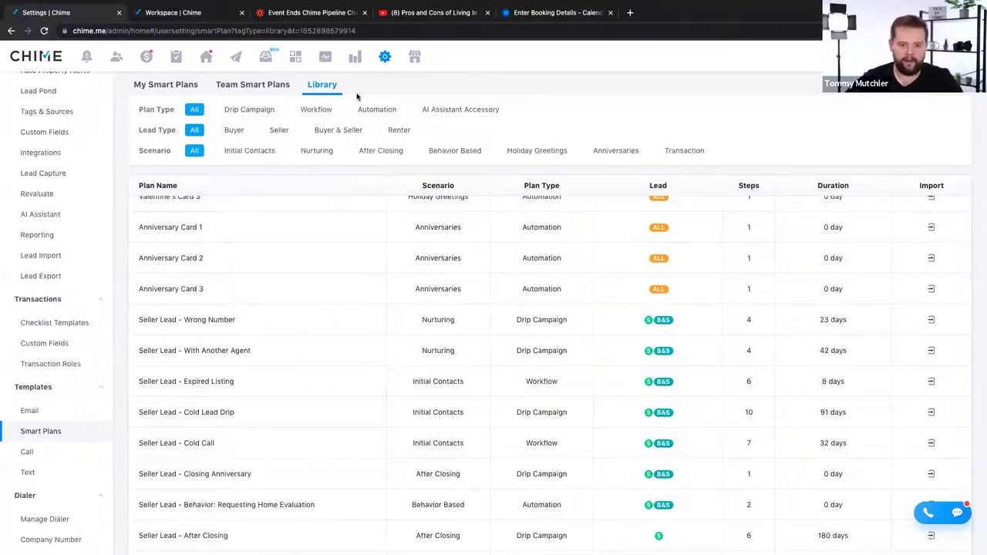
scroll(357, 96, up, 1)
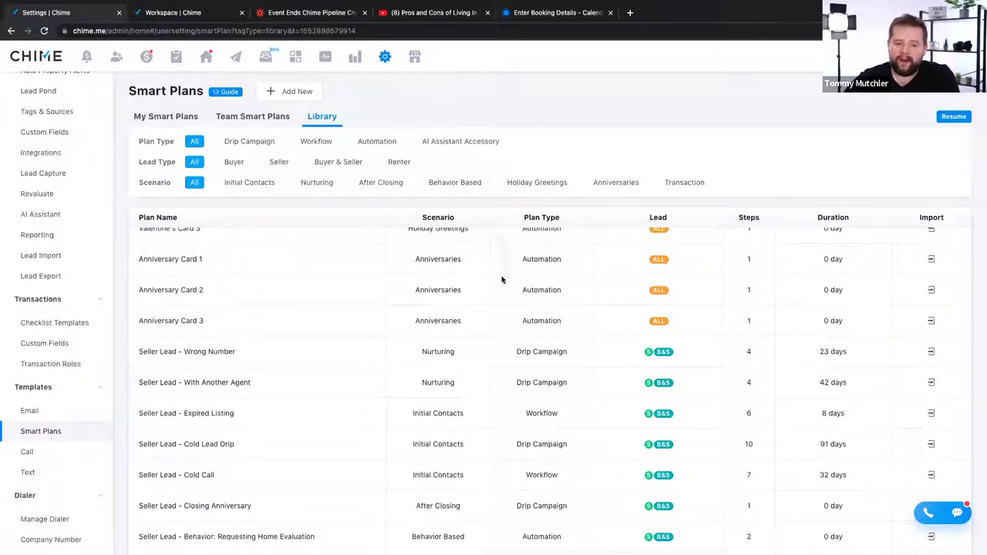
scroll(479, 285, down, 1)
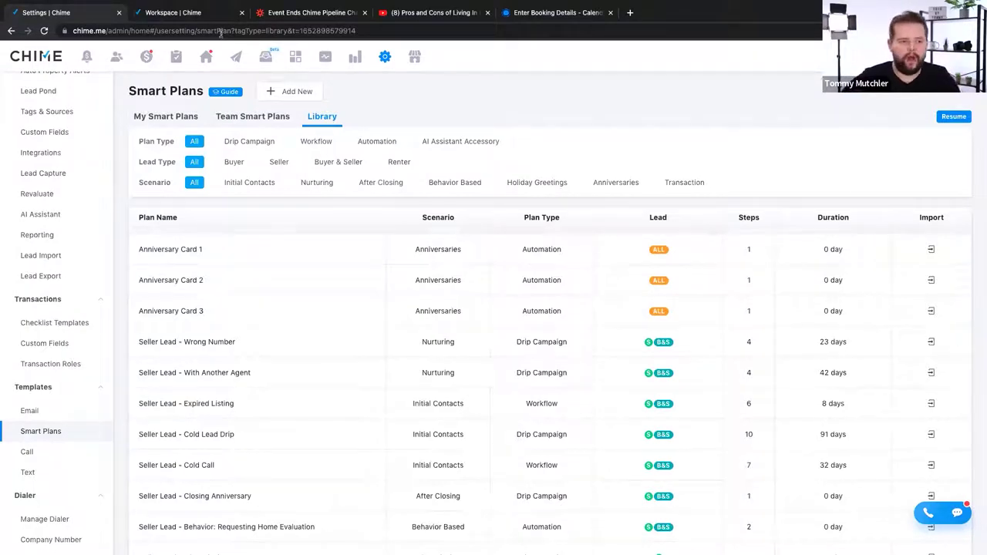
- Open the list of all leads and review the pipeline stages through to DNC
click(117, 56)
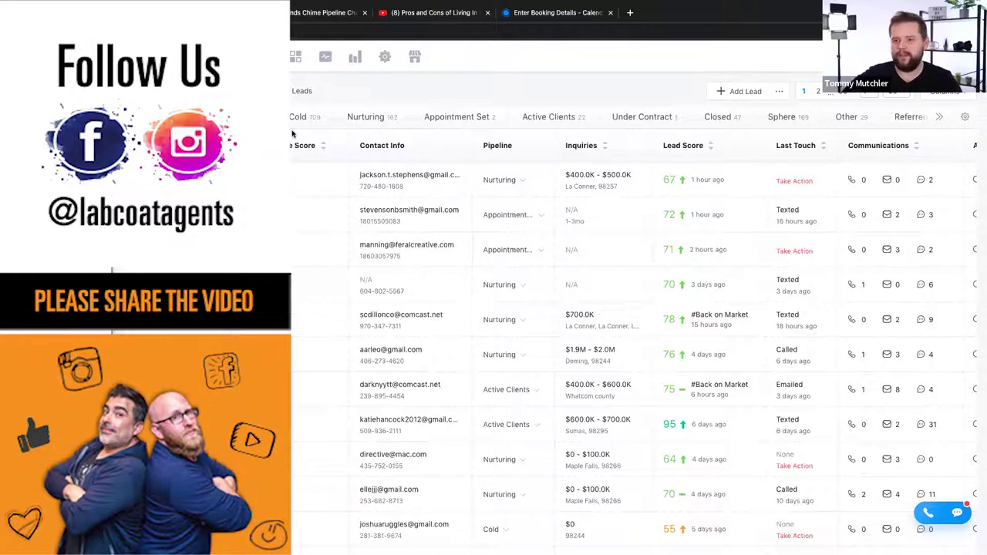
scroll(724, 112, right, 5)
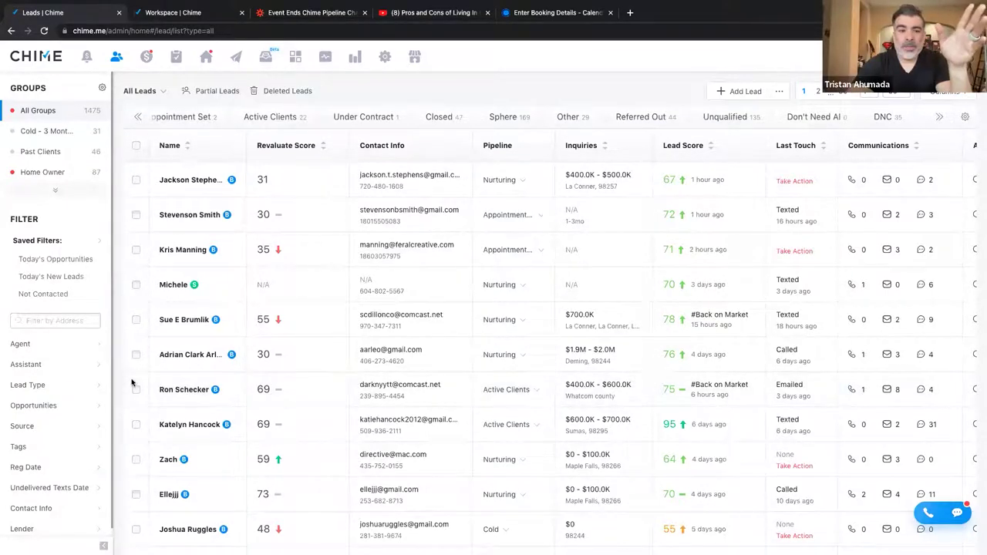
key(ctrl+Up)
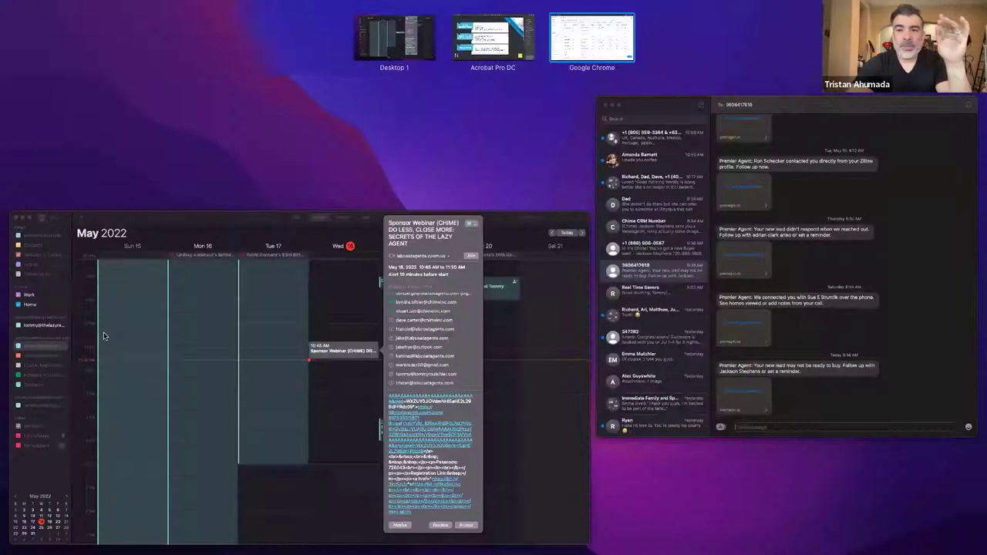
click(605, 42)
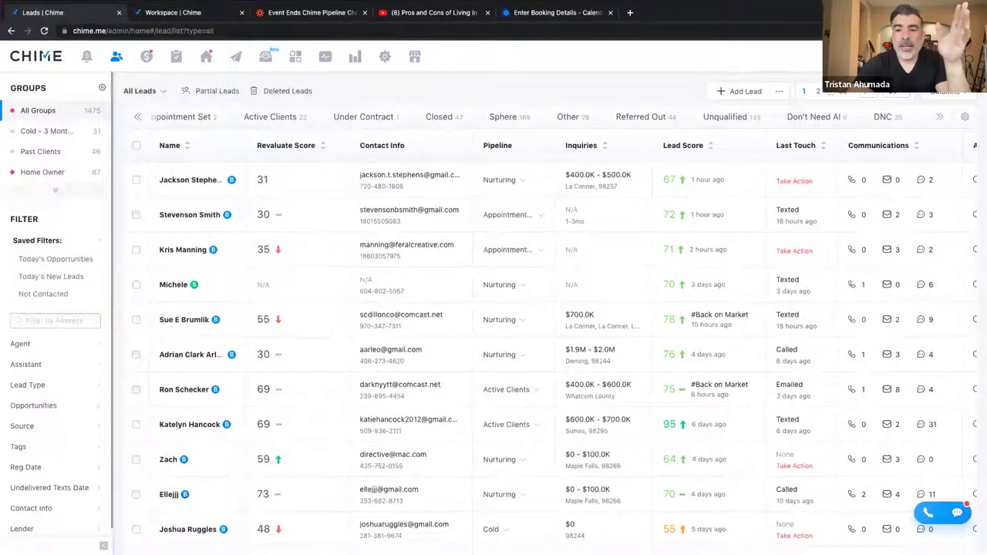